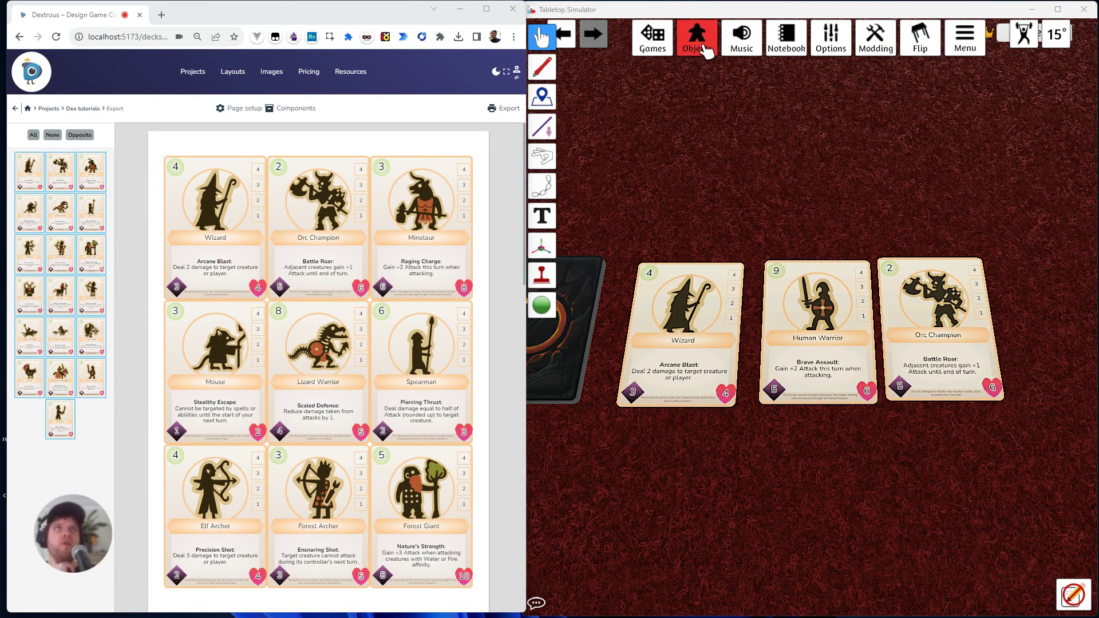
- Spawn a white Go piece from the Components objects onto the table below the Wizard card
left_click(703, 41)
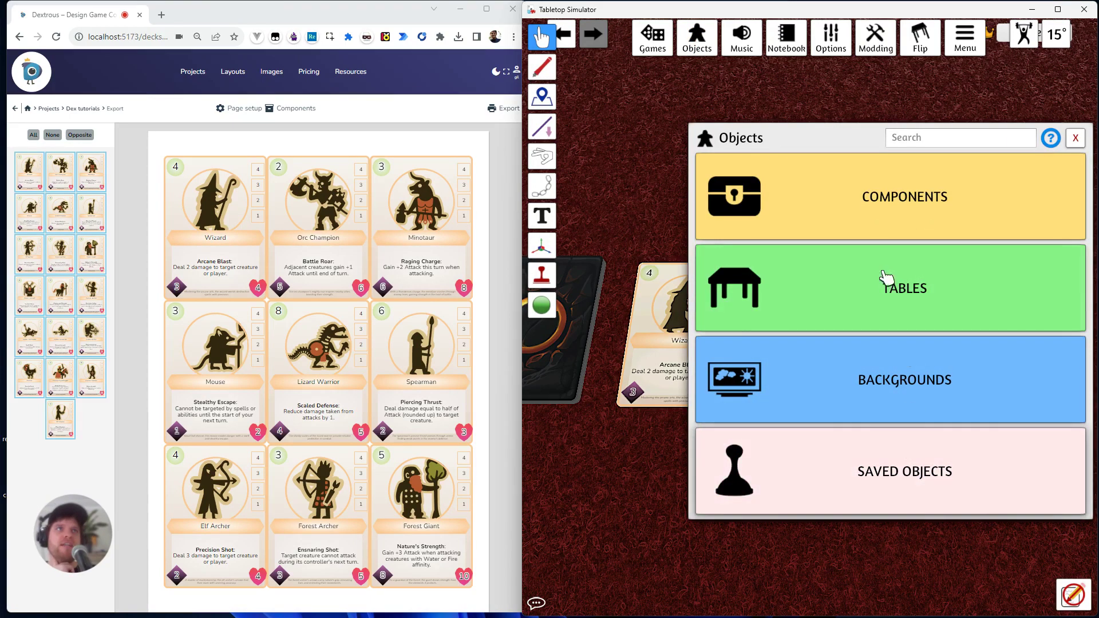
left_click(884, 216)
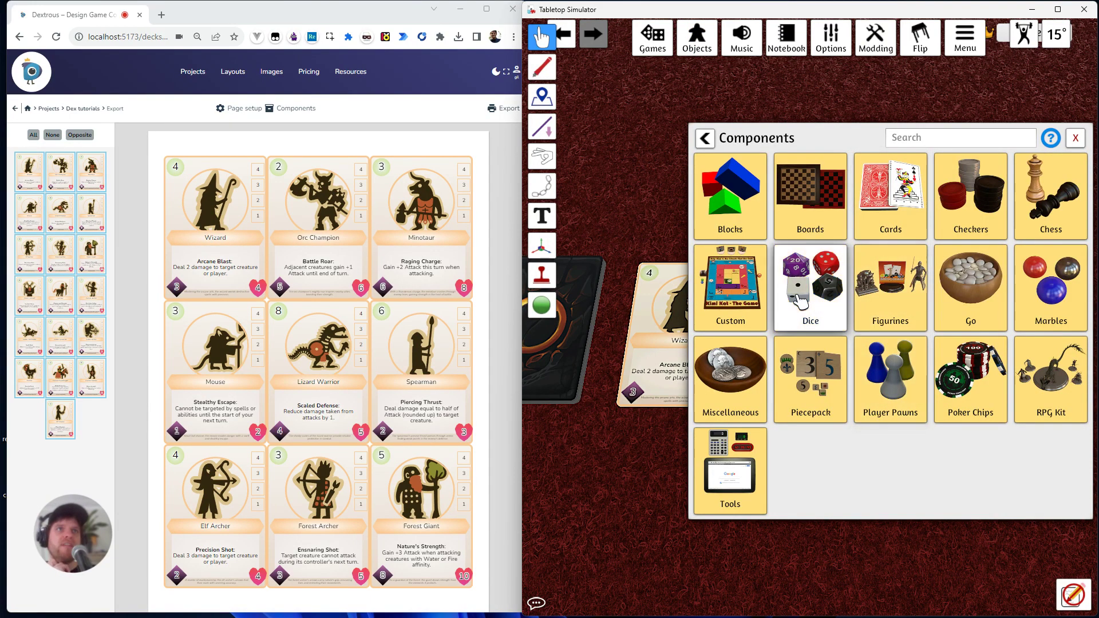
left_click(981, 289)
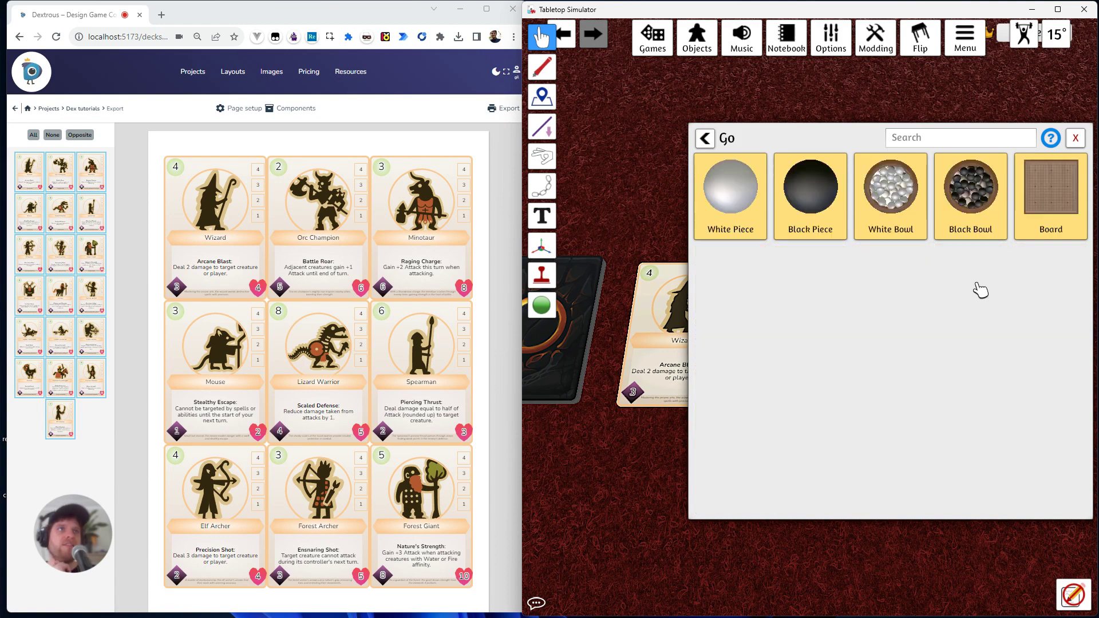
left_click(744, 198)
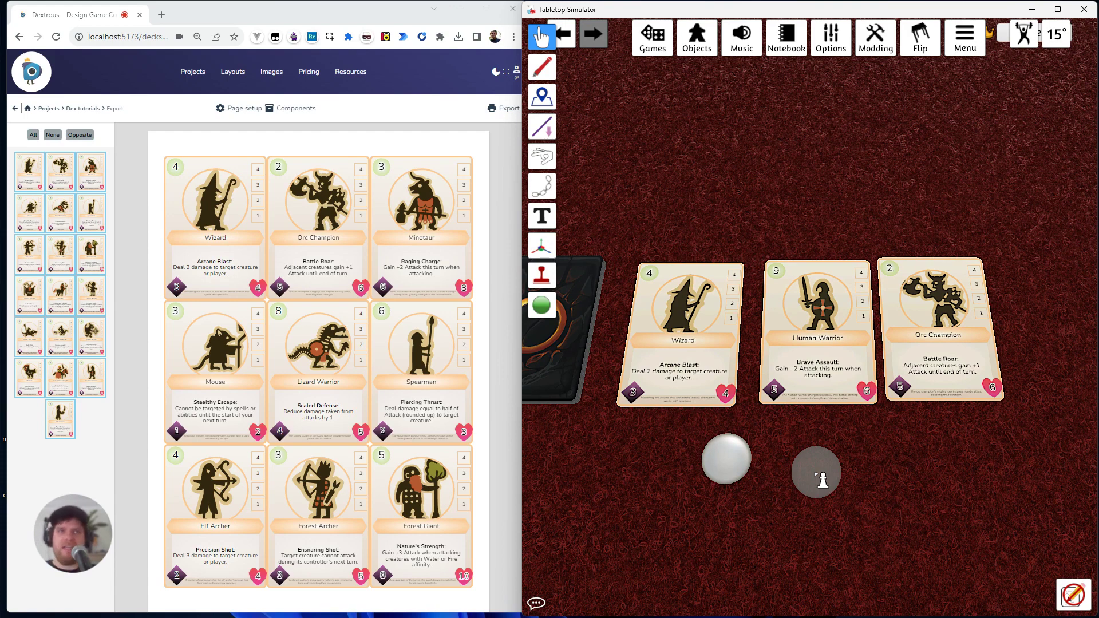
left_click(1078, 138)
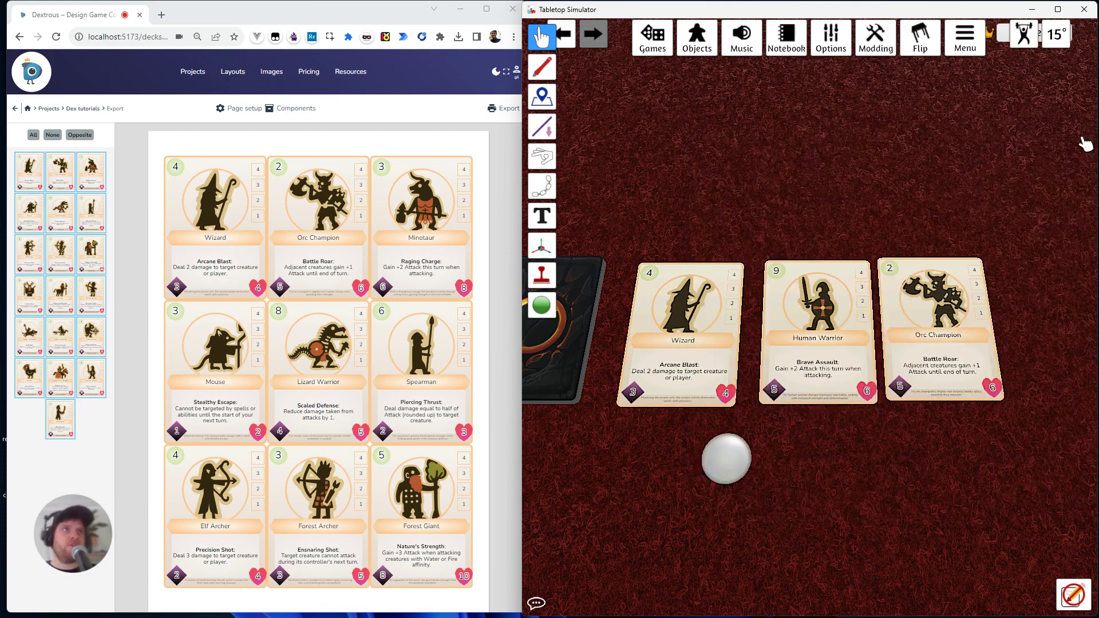
- Scale the white Go piece down four times and place it on the Wizard card's 1 box
right_click(733, 461)
mouse_move(807, 519)
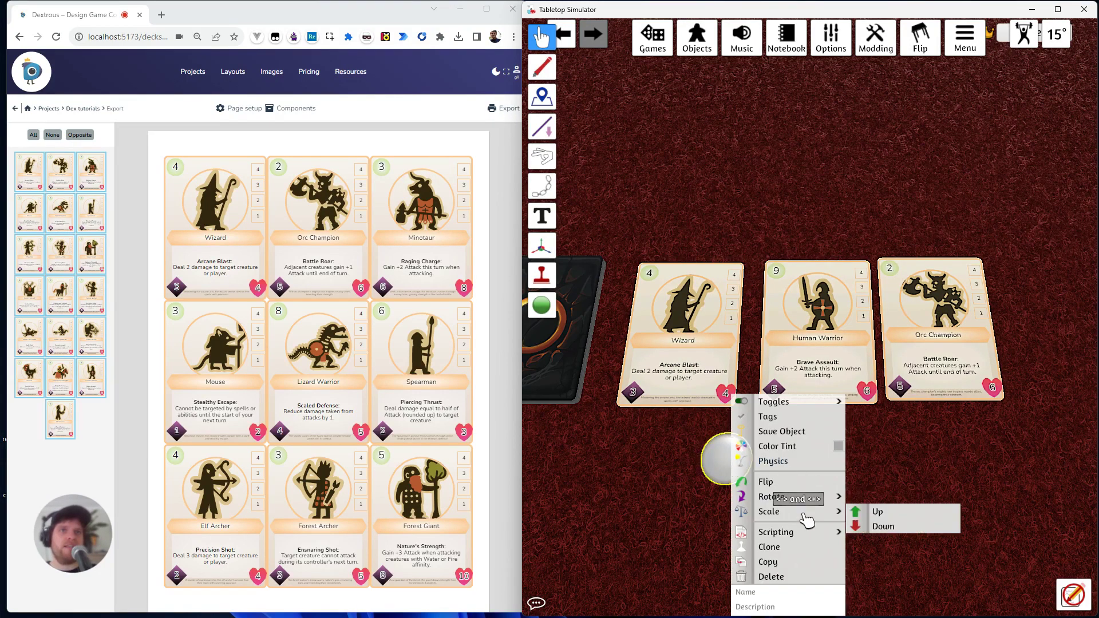
left_click(892, 529)
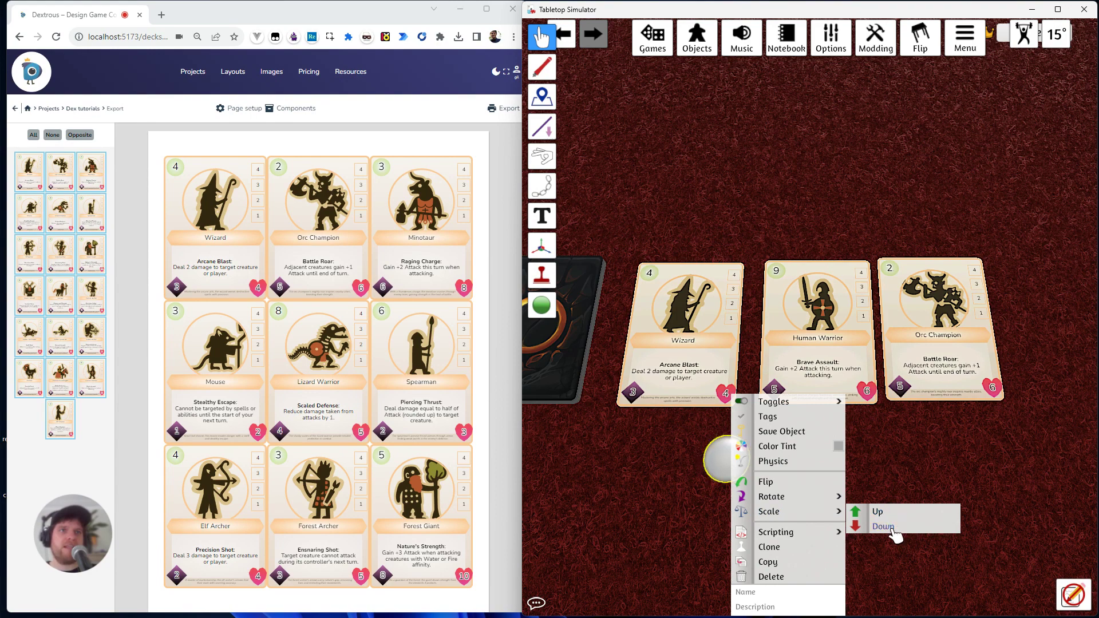
left_click(892, 531)
left_click(891, 532)
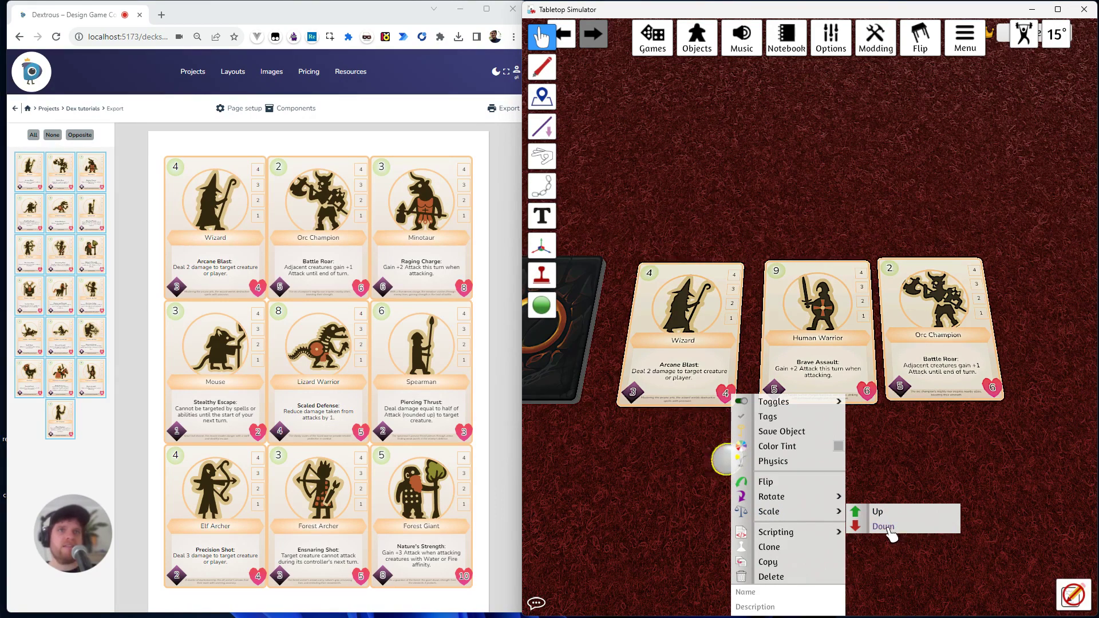
left_click(891, 532)
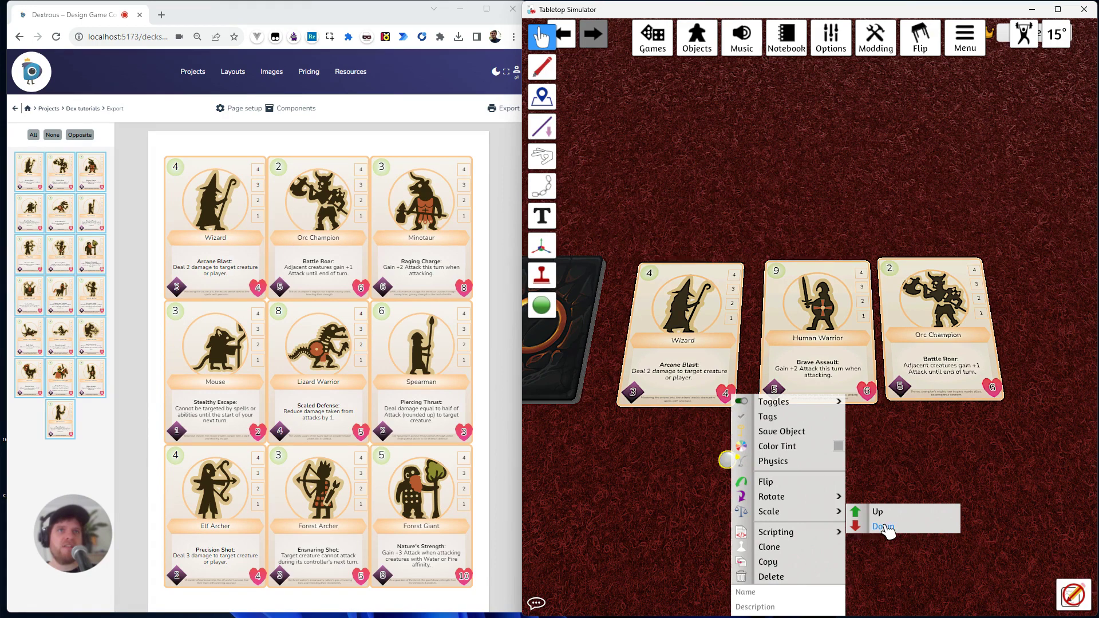
left_click(713, 484)
left_click_drag(729, 458, 735, 318)
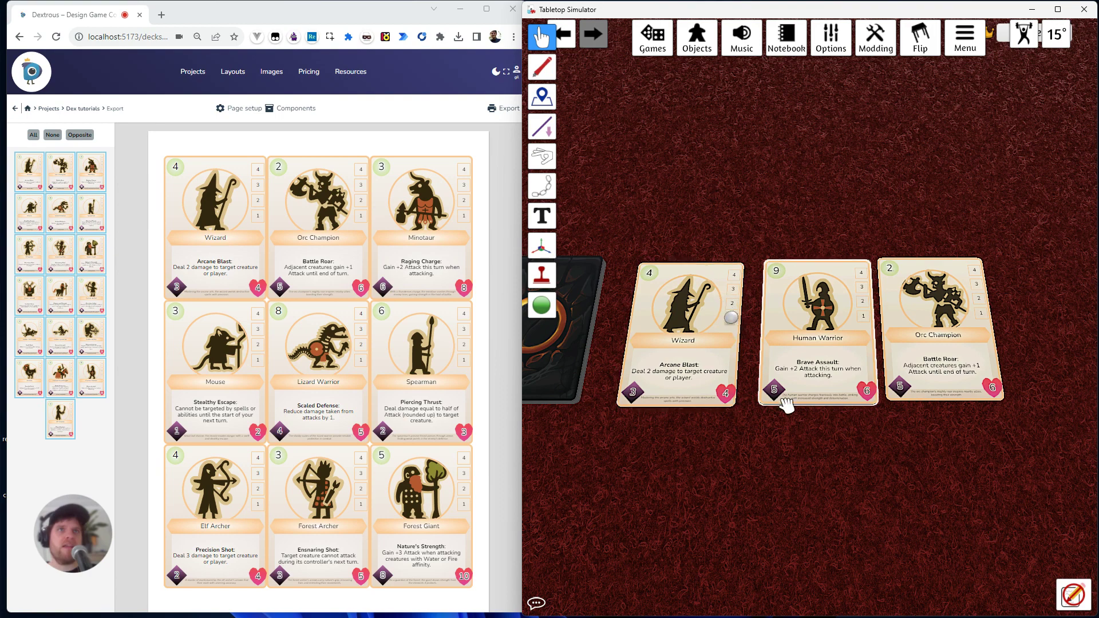
- Move the Go piece back below the Wizard card and tint it red with colour F84A4A
left_click_drag(731, 315, 751, 472)
right_click(742, 466)
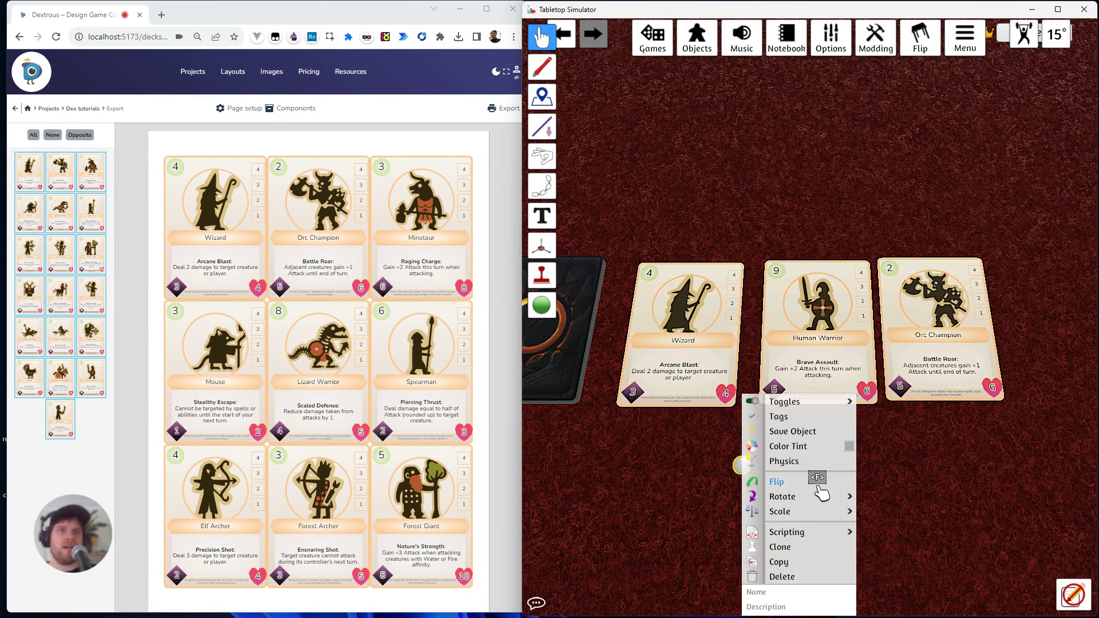
mouse_move(837, 501)
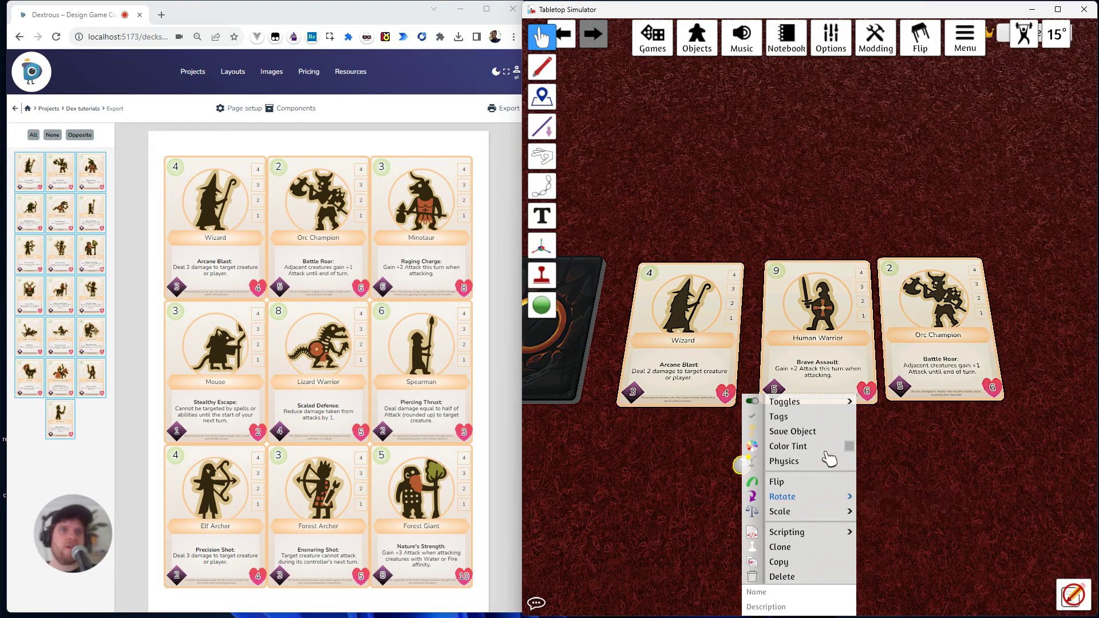
left_click(790, 447)
left_click_drag(680, 312, 682, 276)
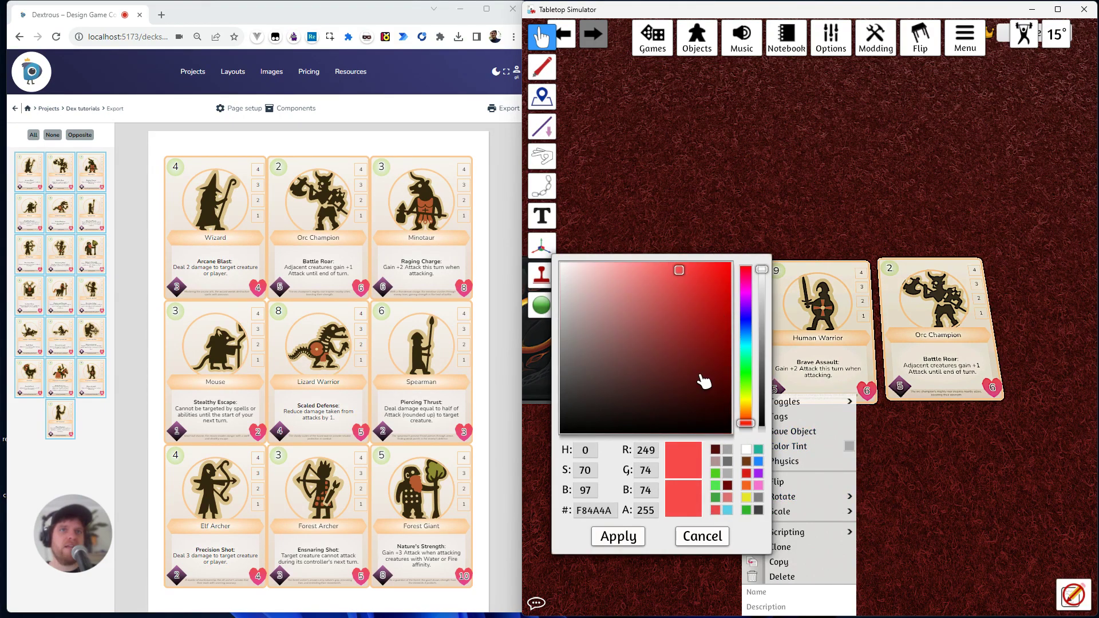
left_click(623, 536)
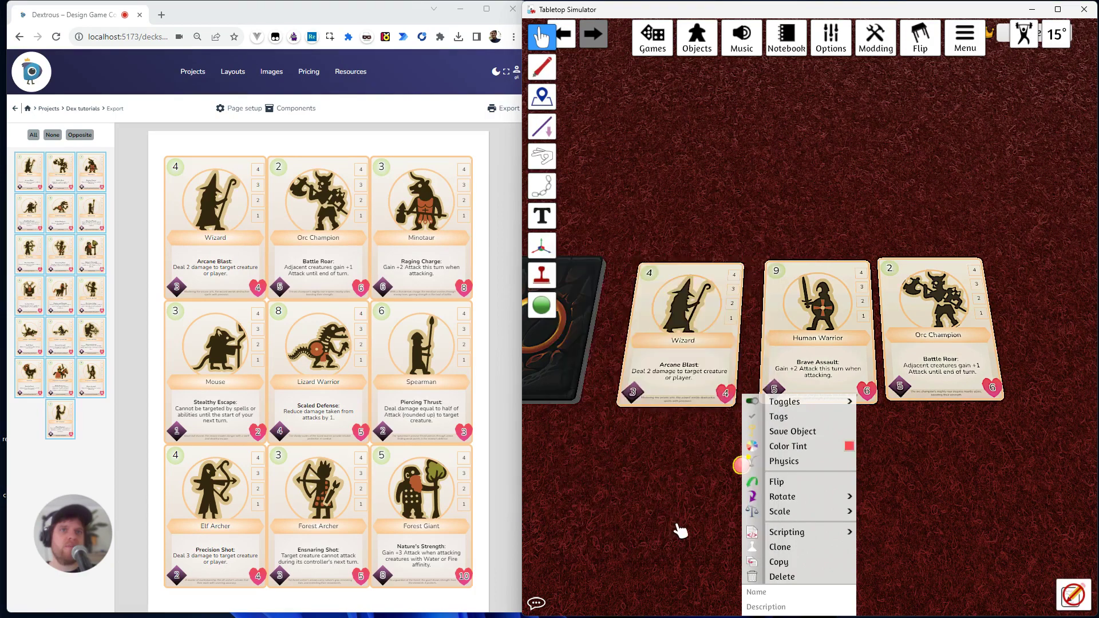
left_click(880, 479)
- Try the red piece on the Wizard card's 1 box and return it to the table below the card
left_click_drag(741, 467, 737, 325)
scroll(822, 491, "up", 5)
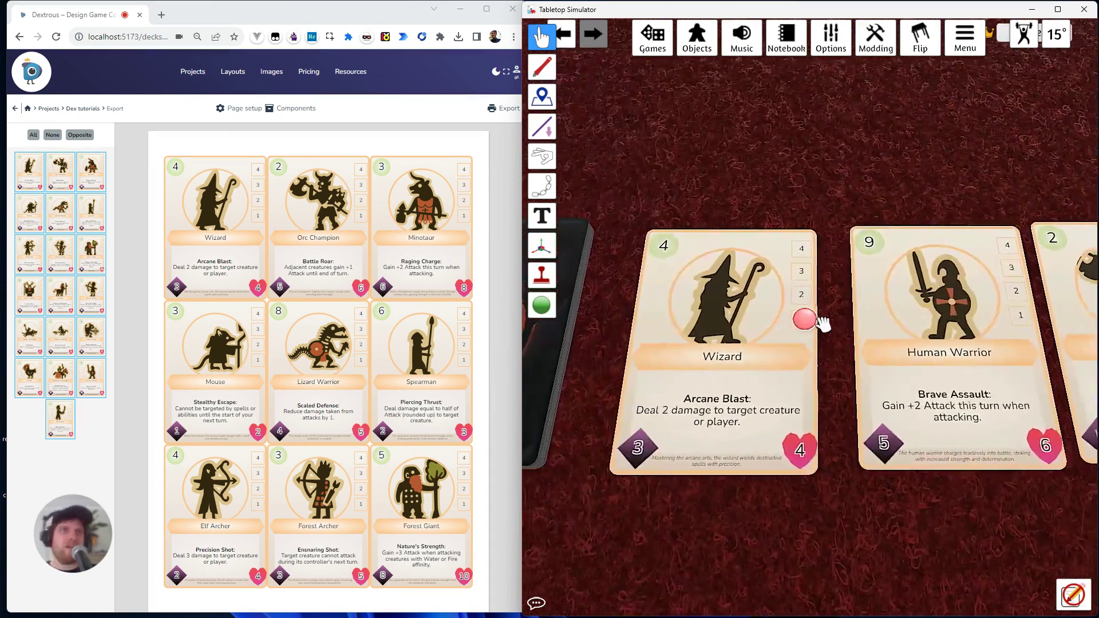
left_click_drag(823, 324, 820, 541)
scroll(727, 452, "down", 5)
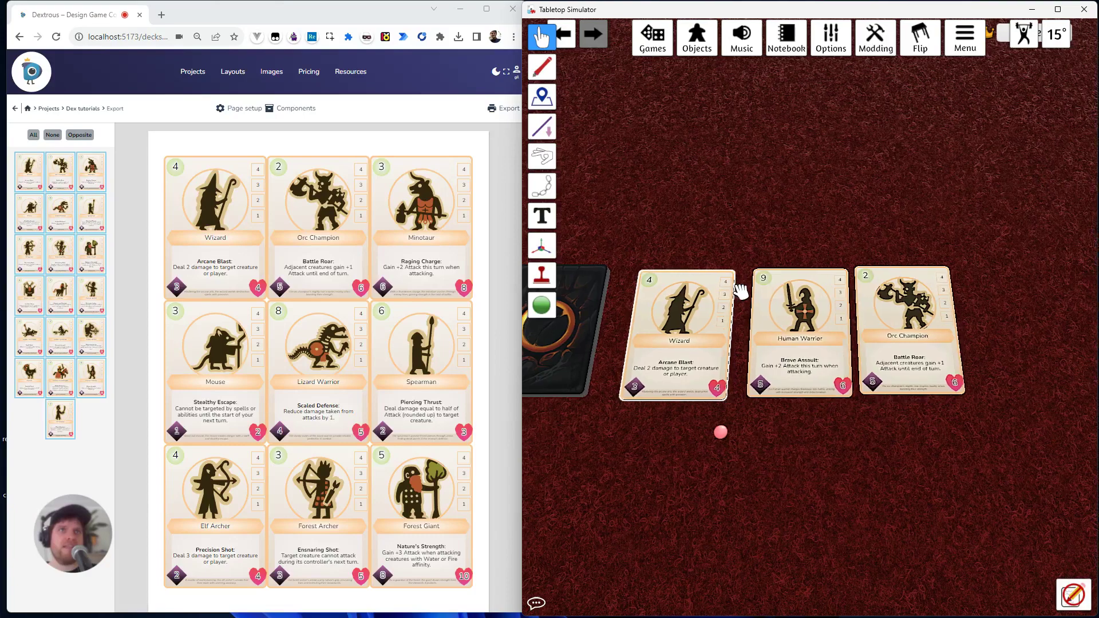
key("a")
key("d")
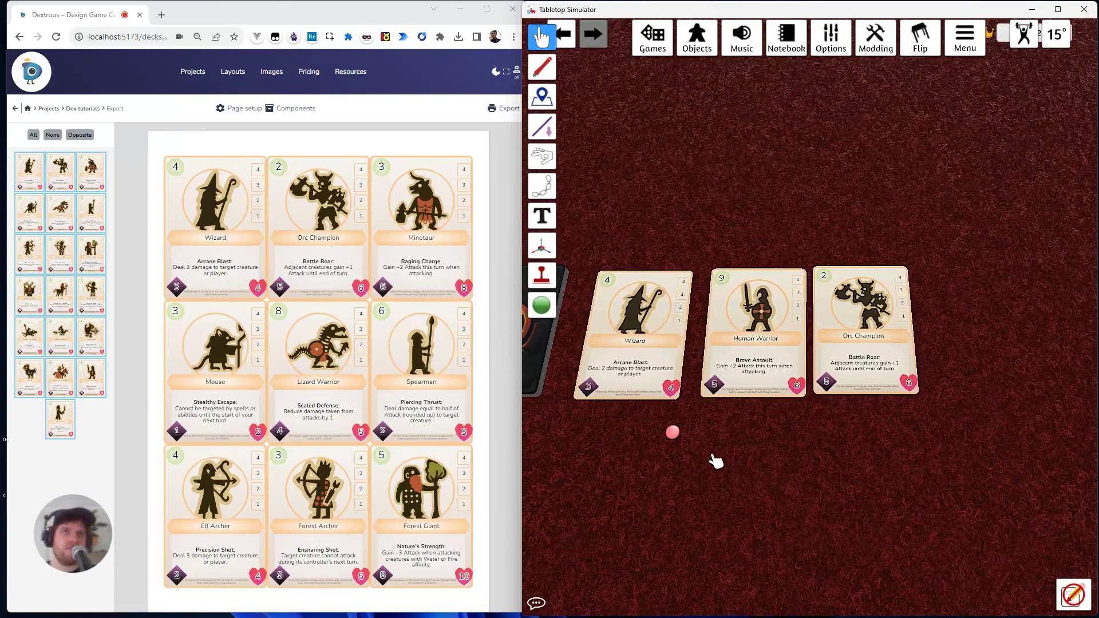
key("a")
key("w")
key("d")
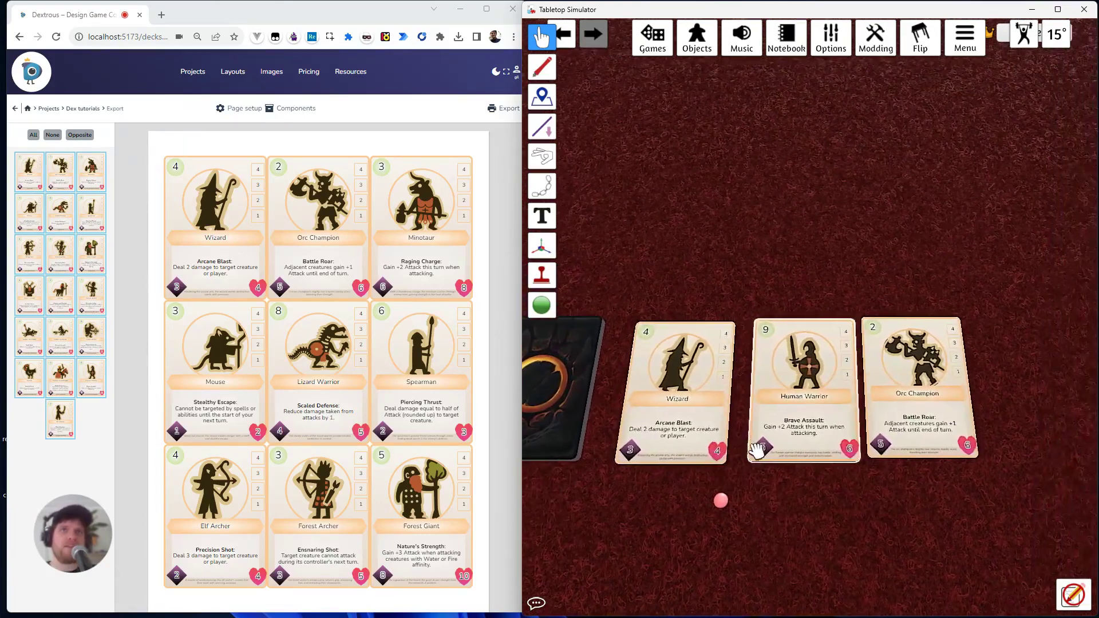
key("a")
key("s")
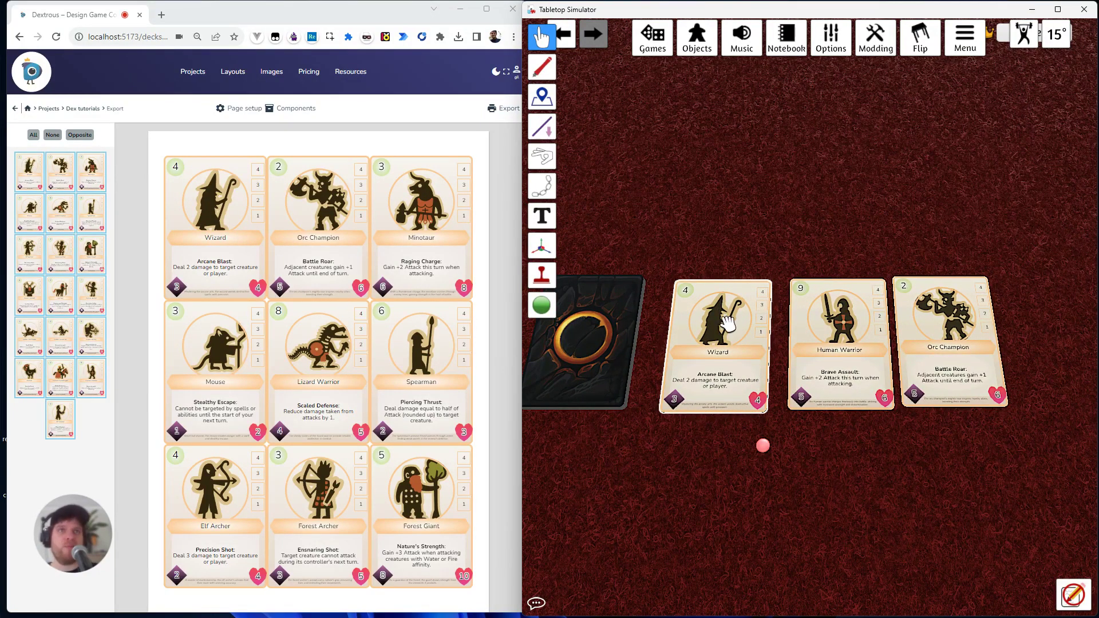
- Lock the Wizard card in place on the table and try to move it
right_click(700, 324)
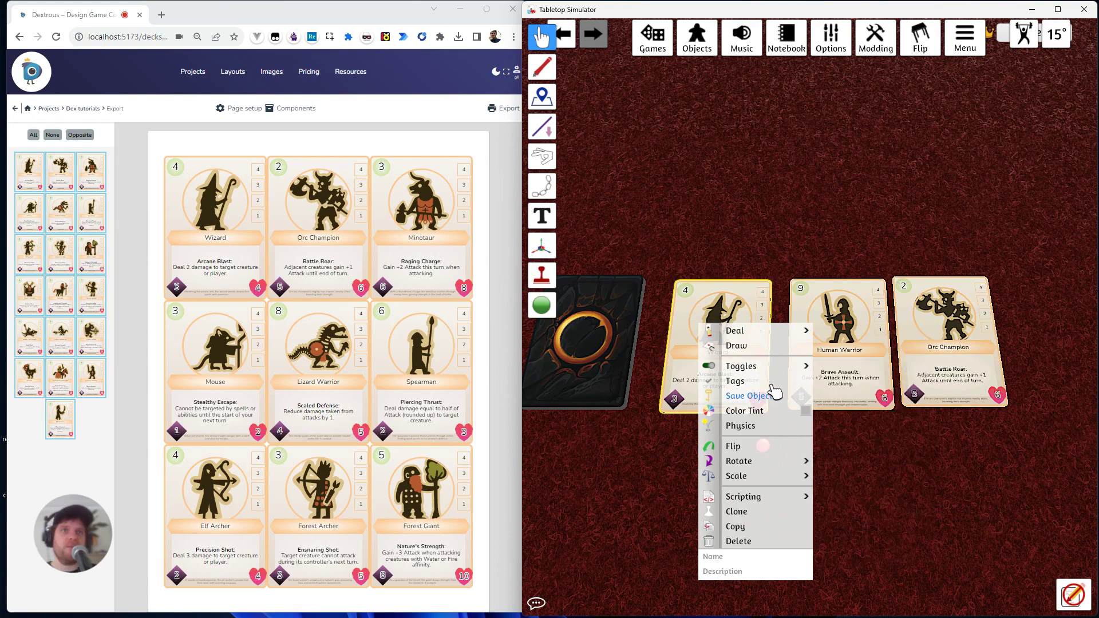
mouse_move(735, 367)
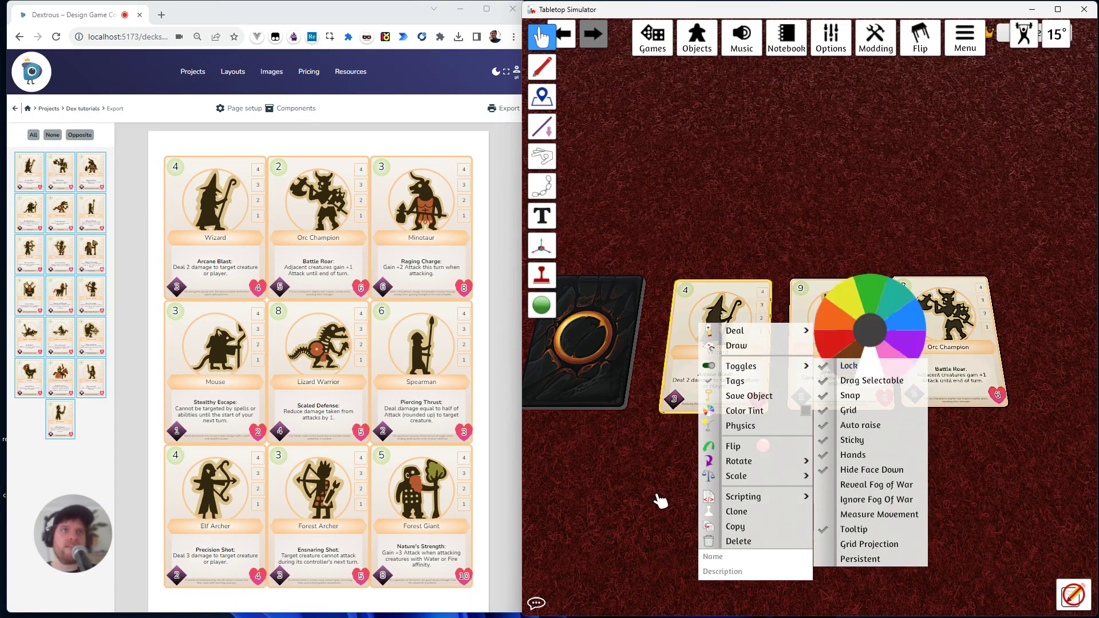
left_click_drag(699, 335, 817, 208)
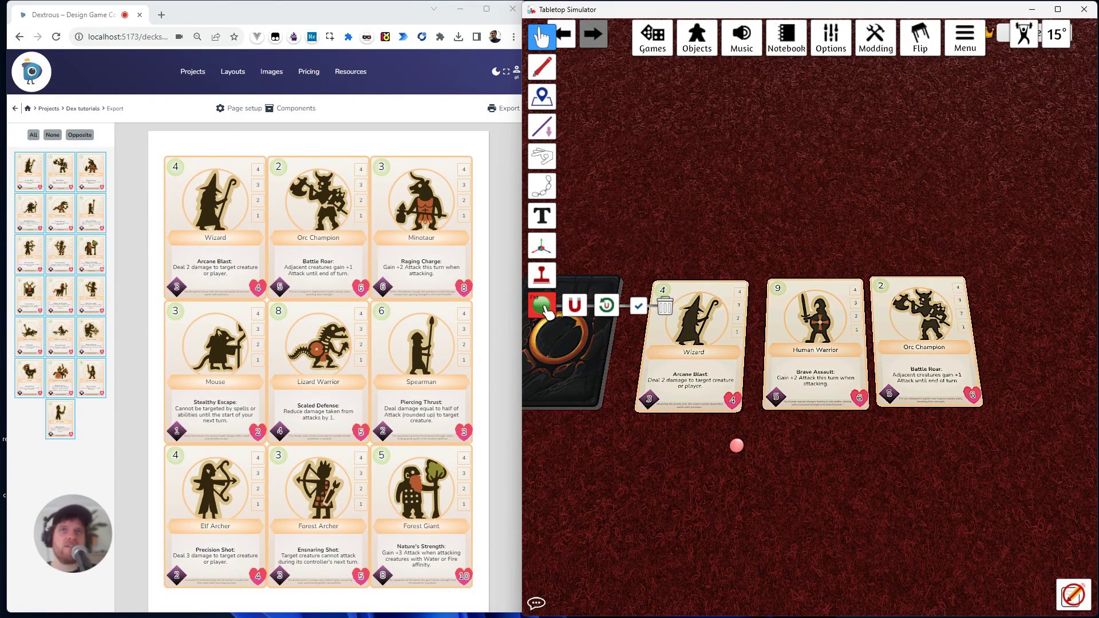
- Add snap points on the 1, 2, 3 and 4 boxes of the Wizard card
left_click(575, 305)
scroll(777, 456, "up", 5)
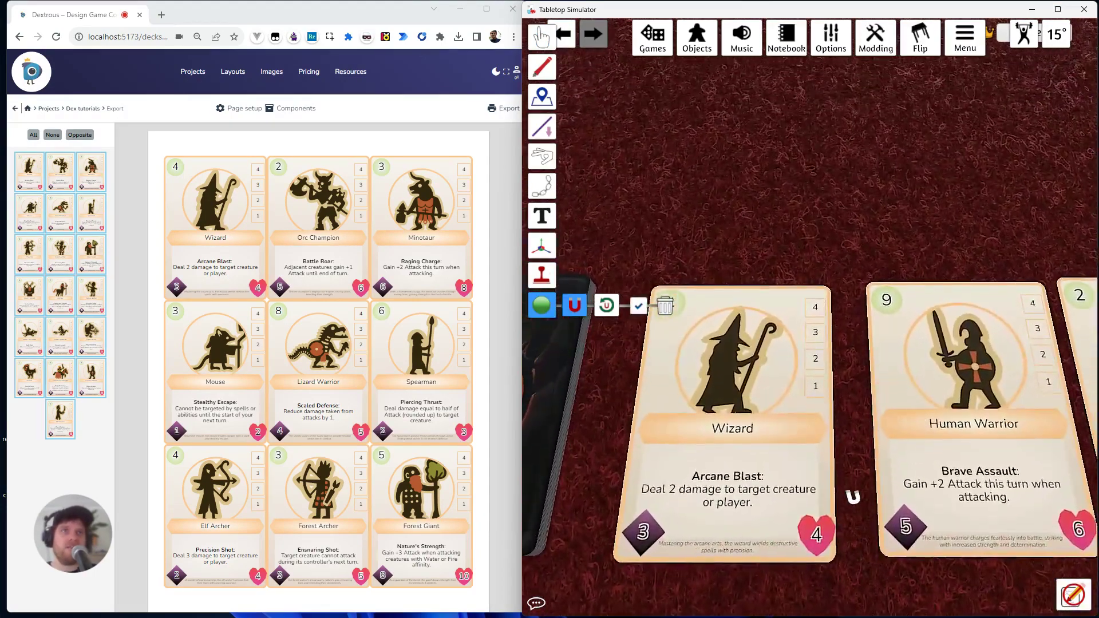
scroll(854, 498, "up", 2)
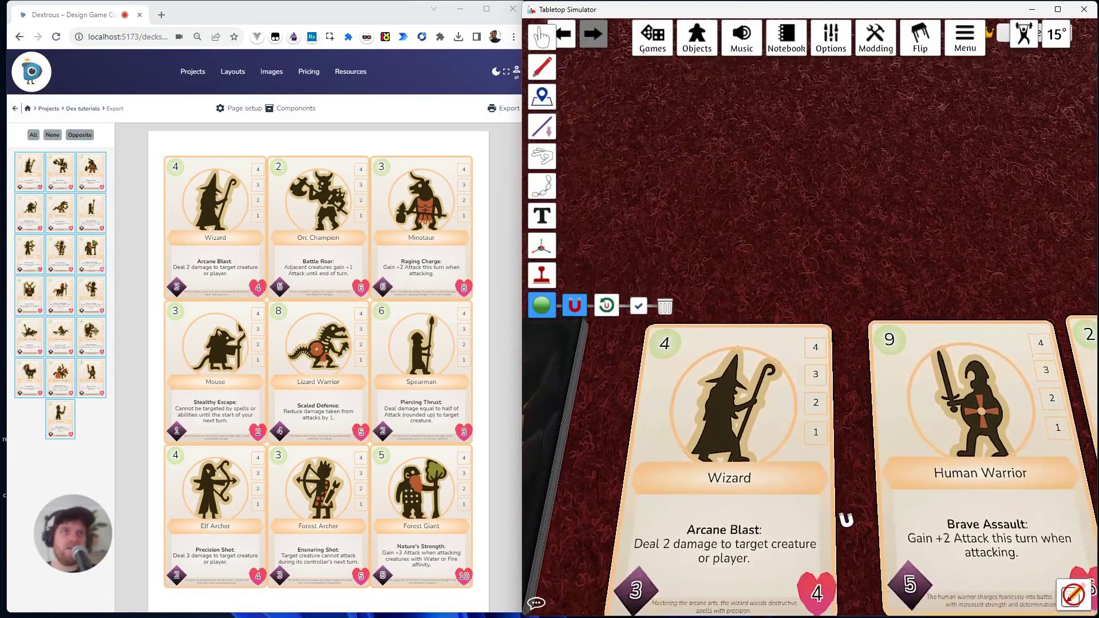
scroll(821, 237, "down", 1)
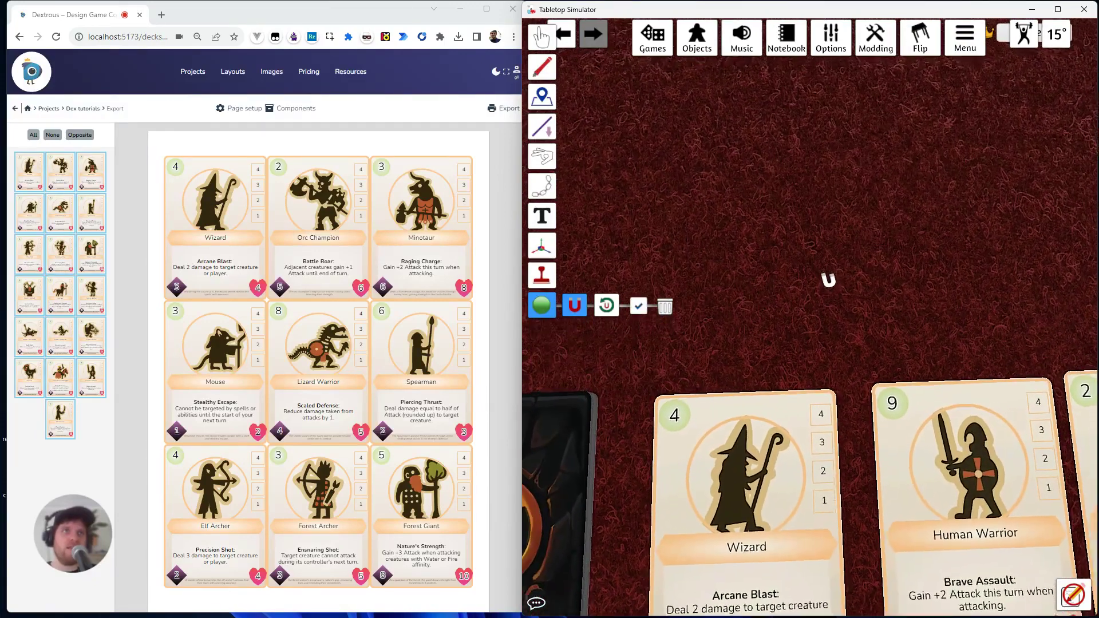
key("a")
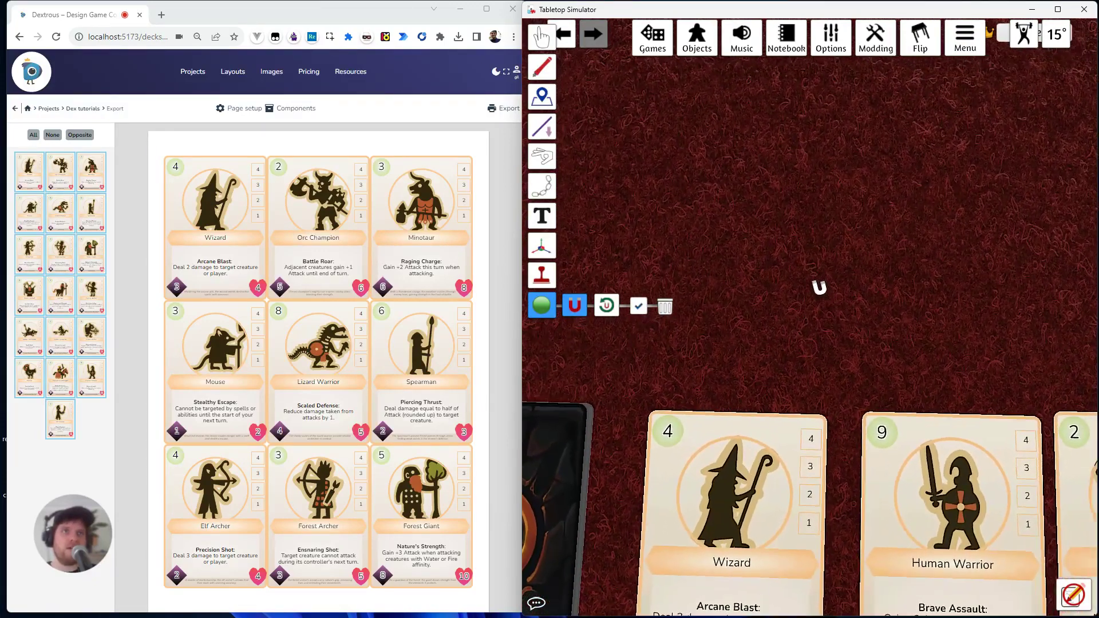
scroll(897, 478, "down", 1)
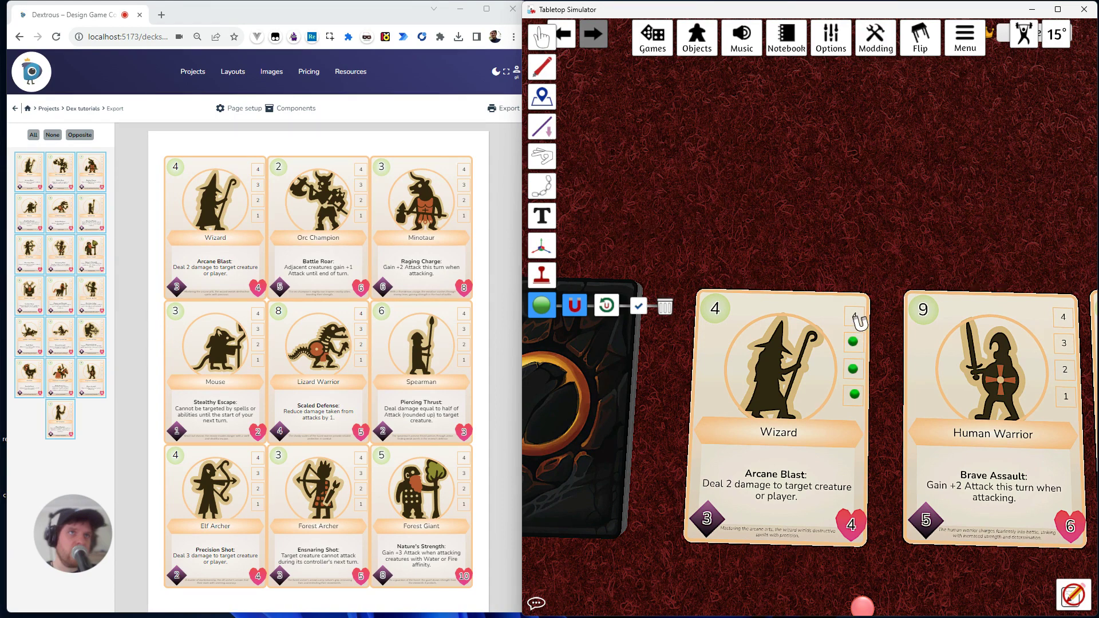
key("d")
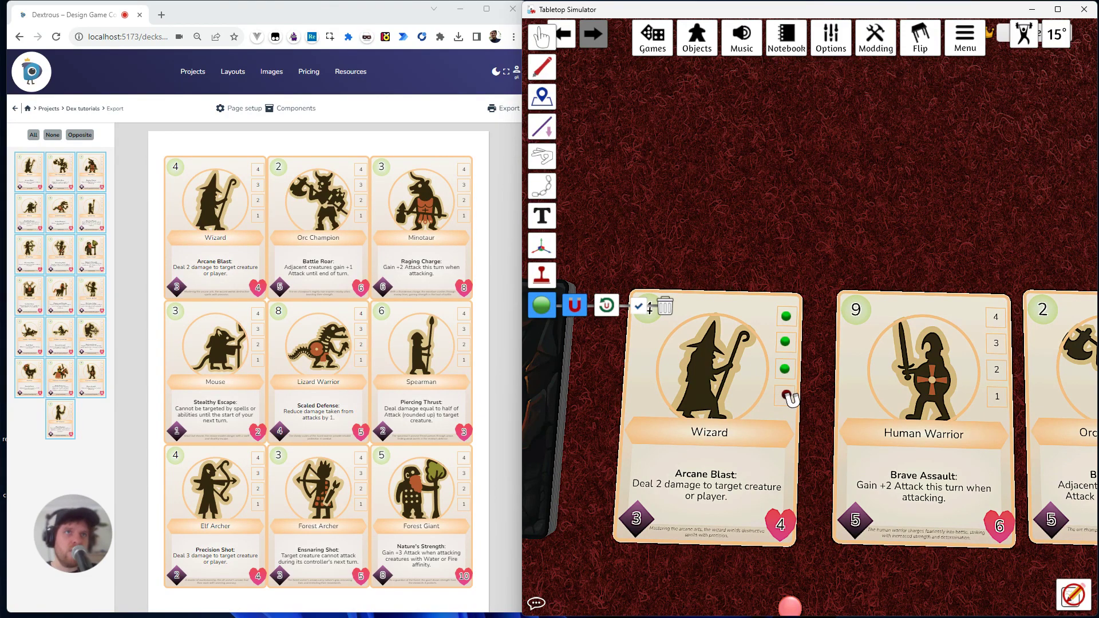
left_click(787, 396)
- View the tag settings of the snap points on the Wizard card without adding a tag
right_click(787, 369)
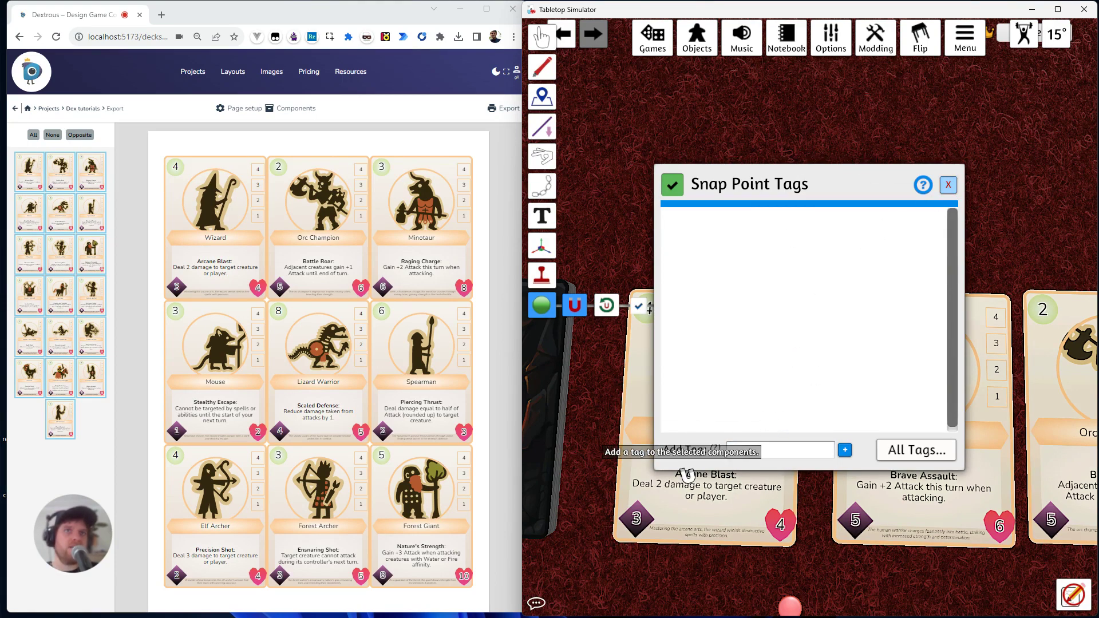
left_click(949, 185)
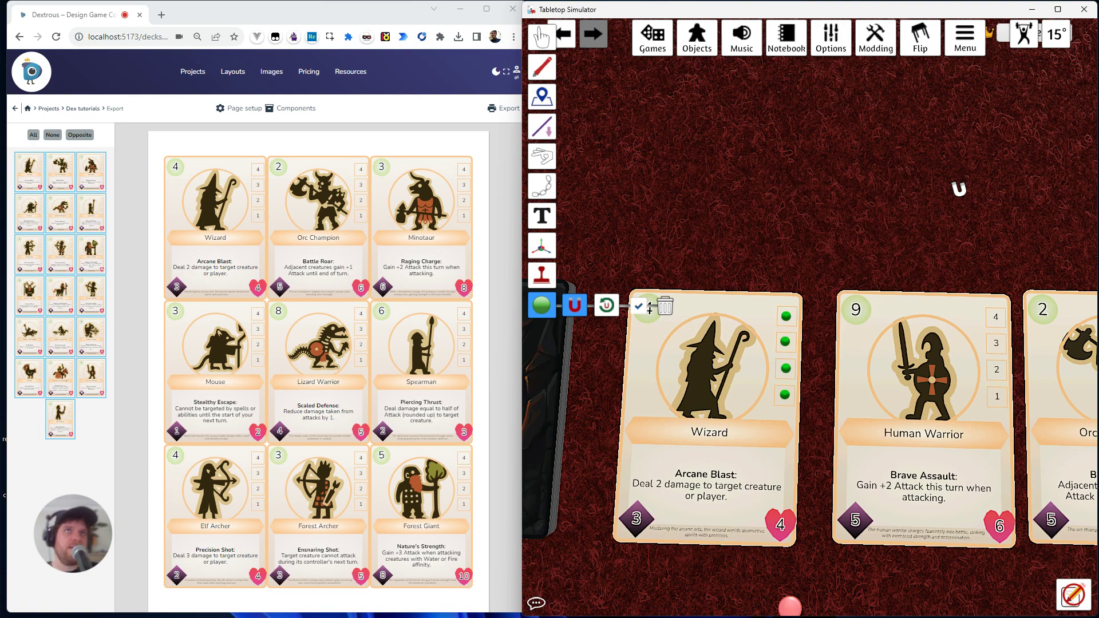
right_click(790, 317)
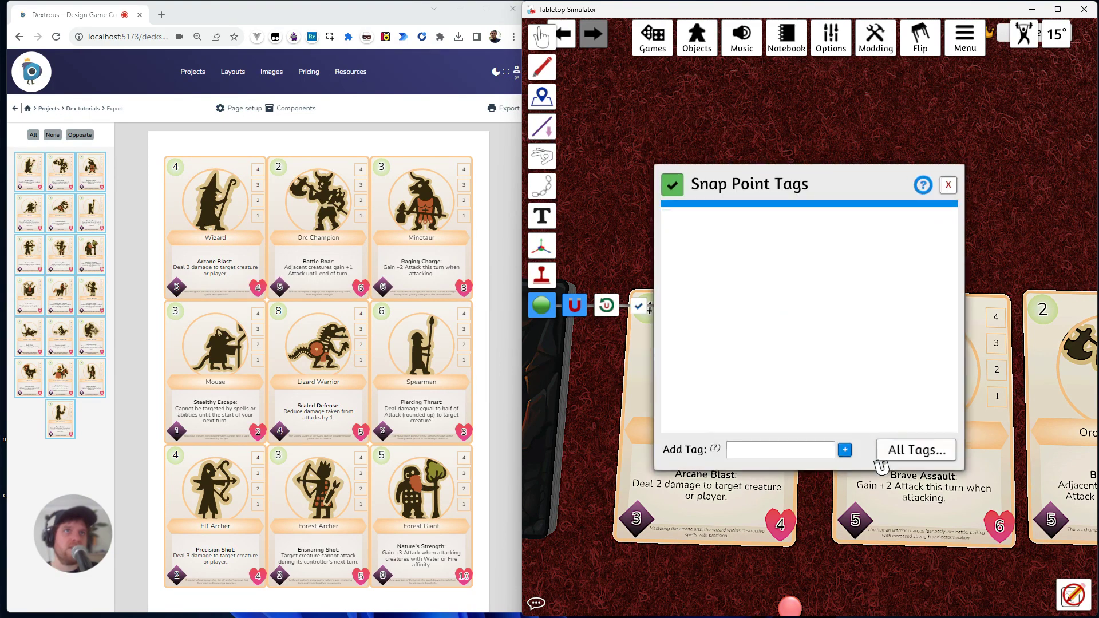
left_click(950, 183)
- Compare the Wizard card with the snap point tool off and on
scroll(902, 314, "down", 5)
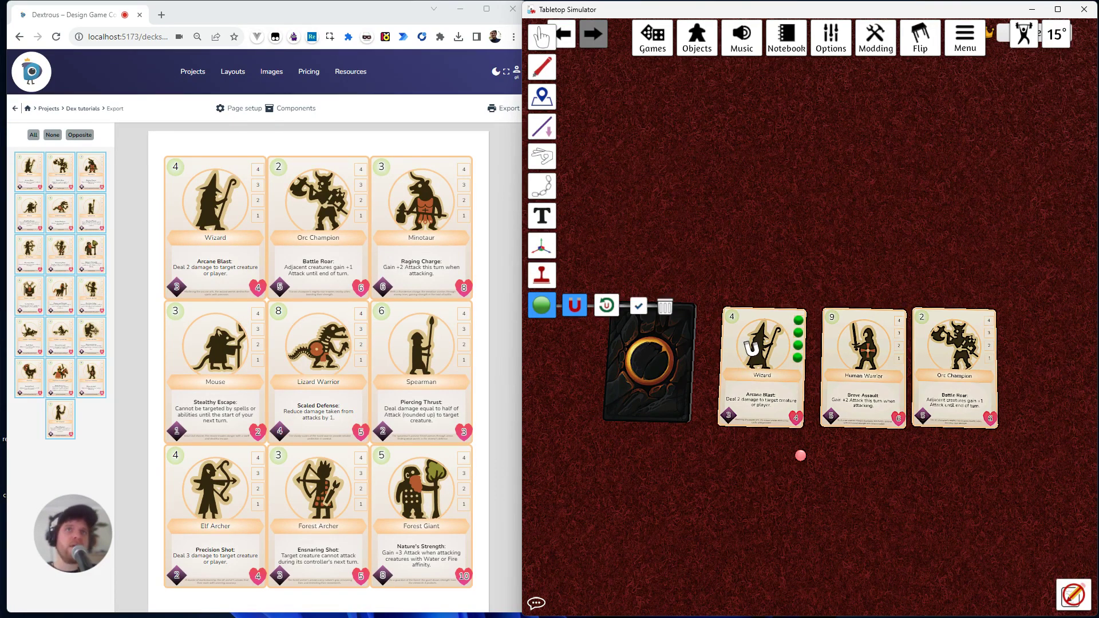
left_click(542, 38)
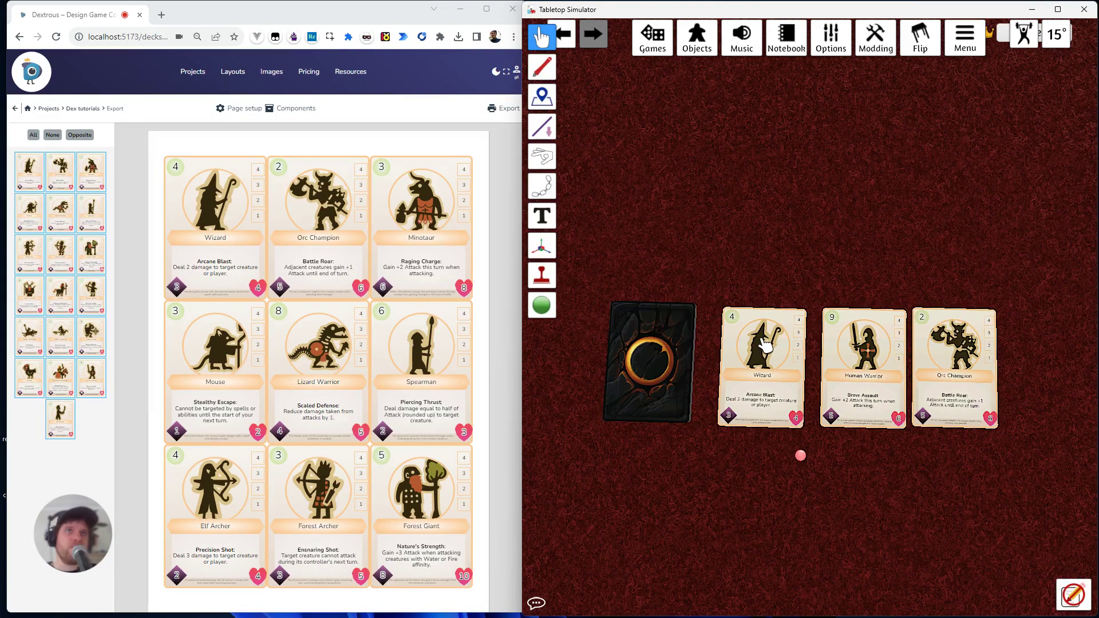
left_click(541, 305)
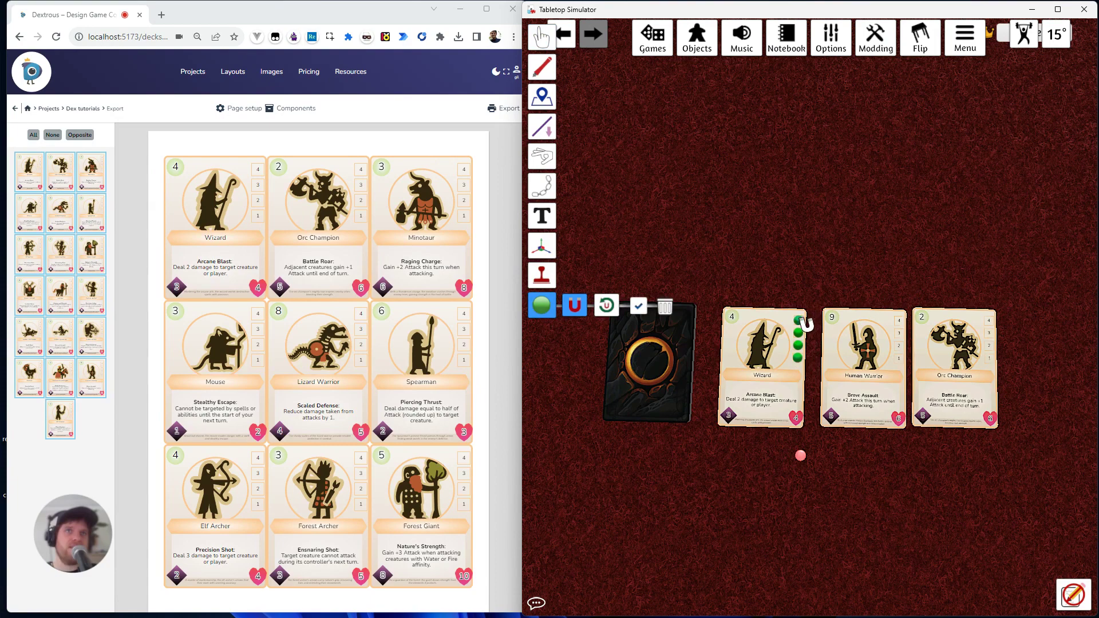
- Save the Wizard card as a saved object named "gils snap card" in the root folder
left_click(542, 38)
right_click(761, 349)
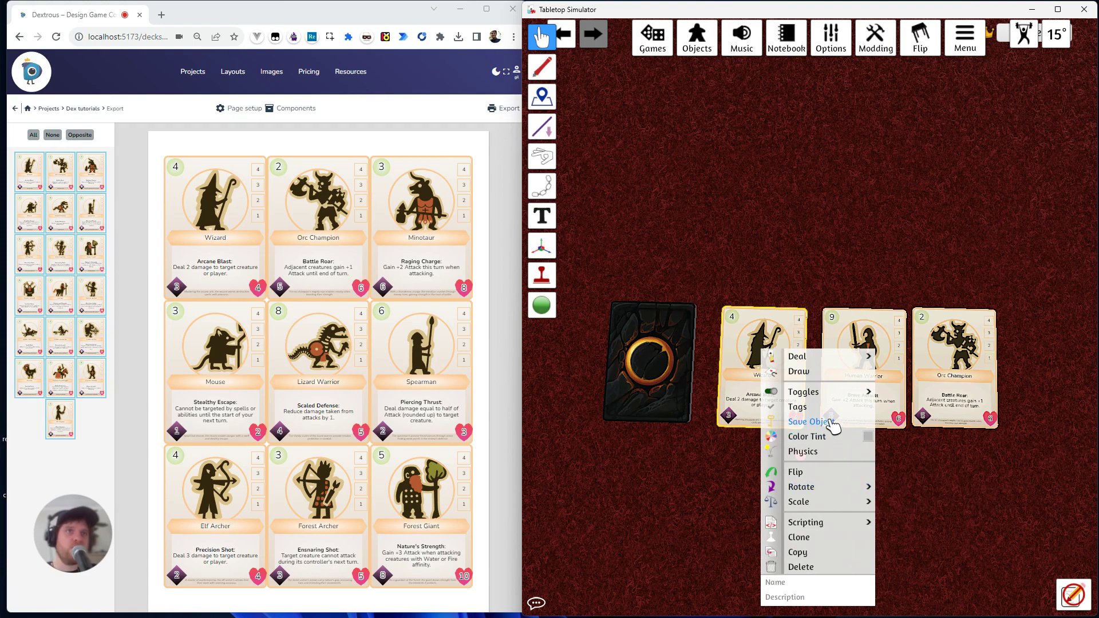
left_click(812, 422)
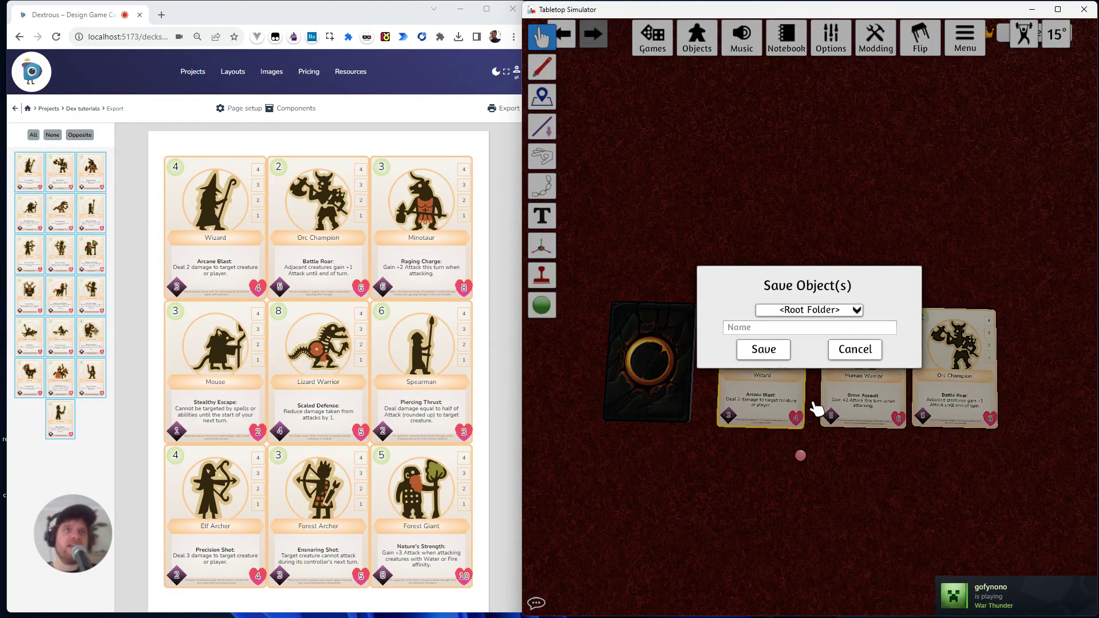
left_click(753, 329)
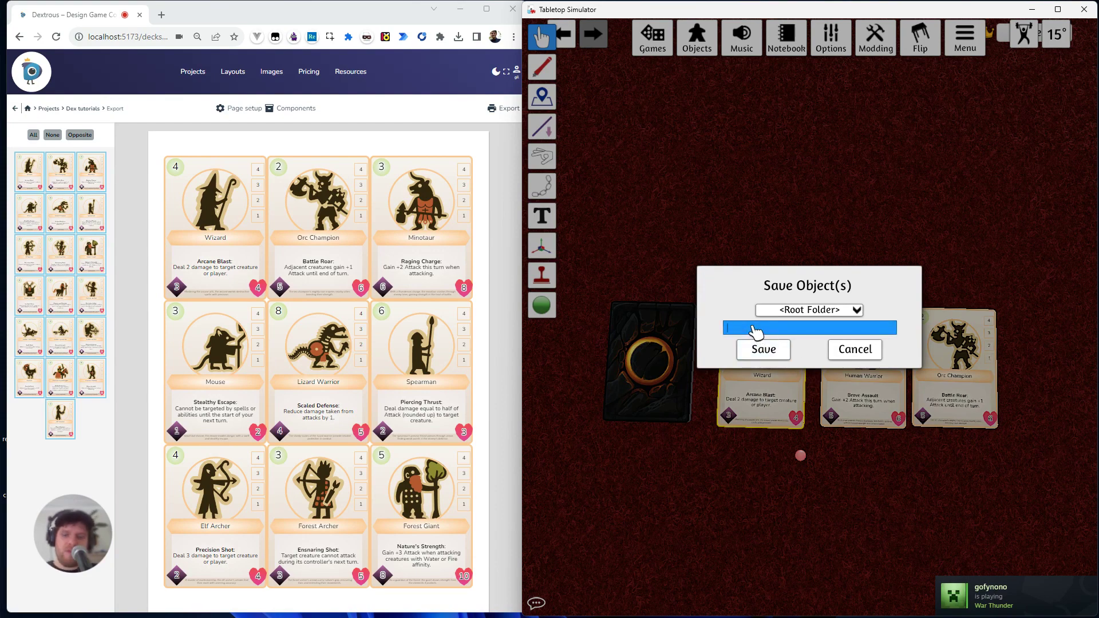
type("gils snap card")
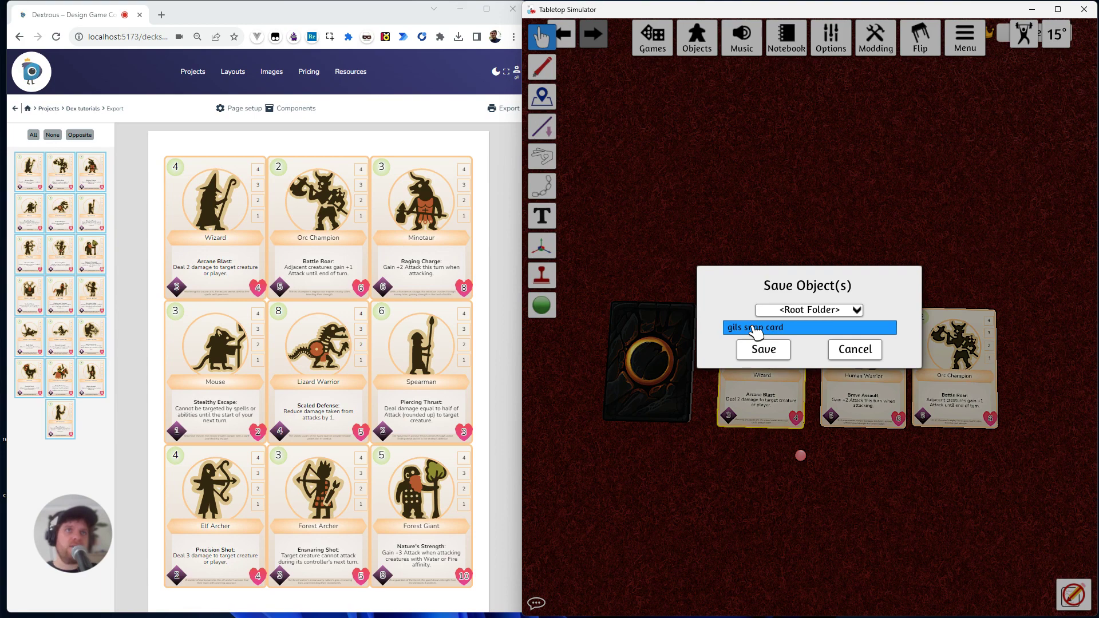
left_click(768, 349)
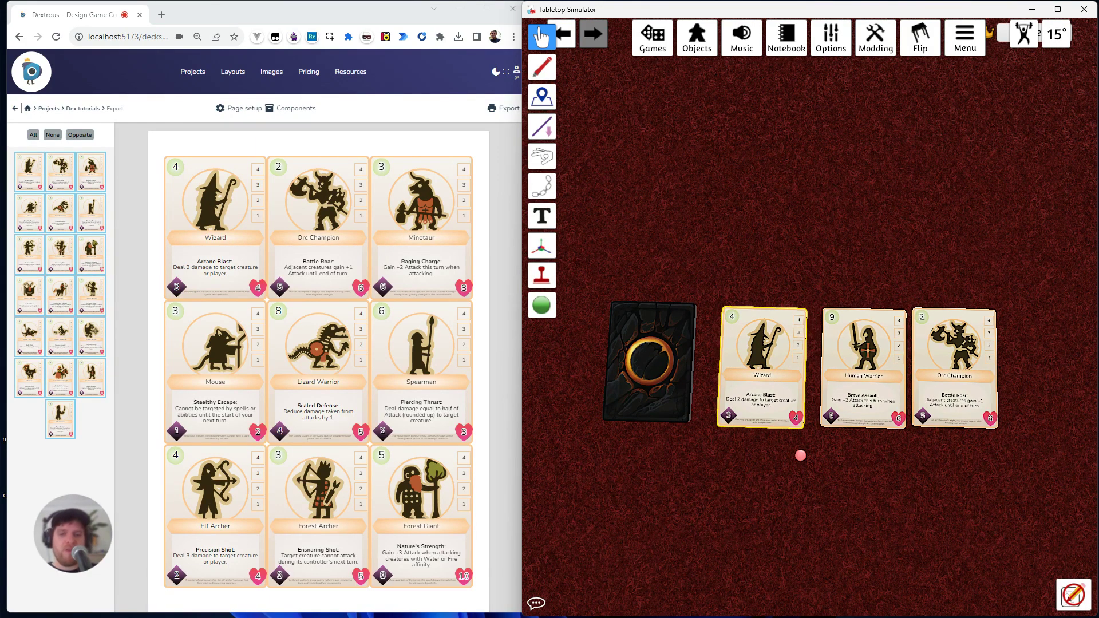
- Switch to the Saved Objects folder in File Explorer and open the gils snap card JSON file in the code editor
key("alt+Tab")
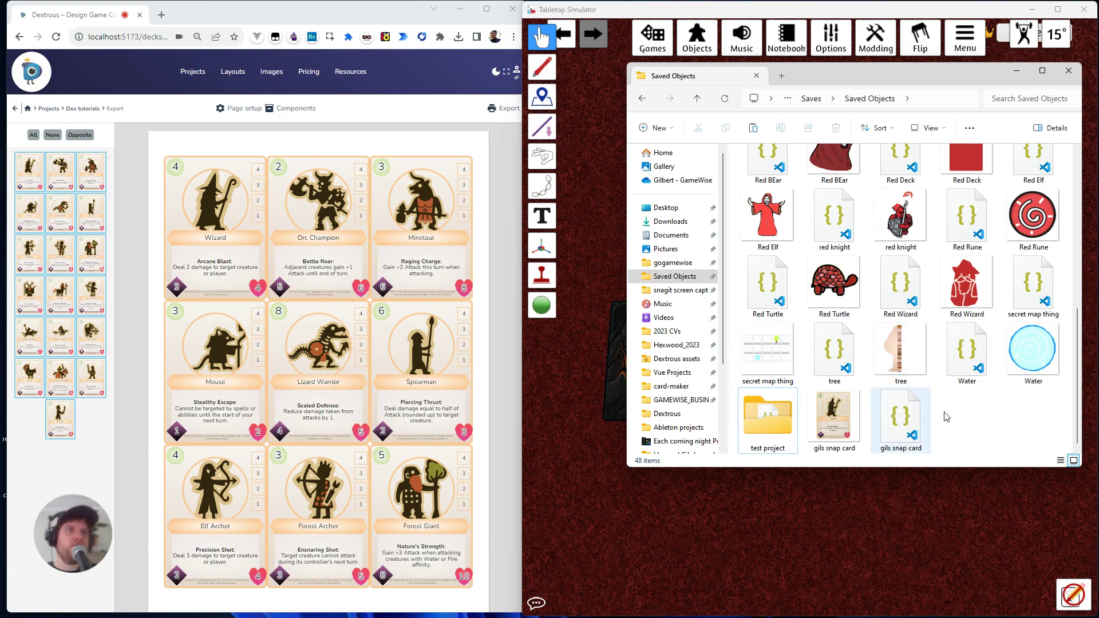
left_click_drag(903, 80, 867, 79)
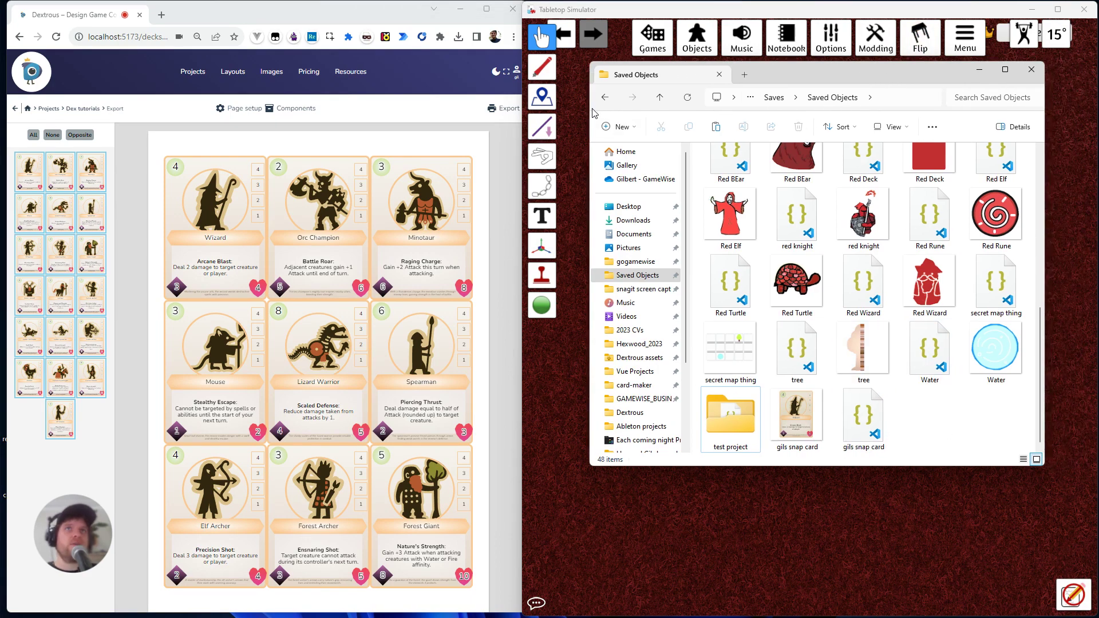
left_click_drag(587, 108, 310, 153)
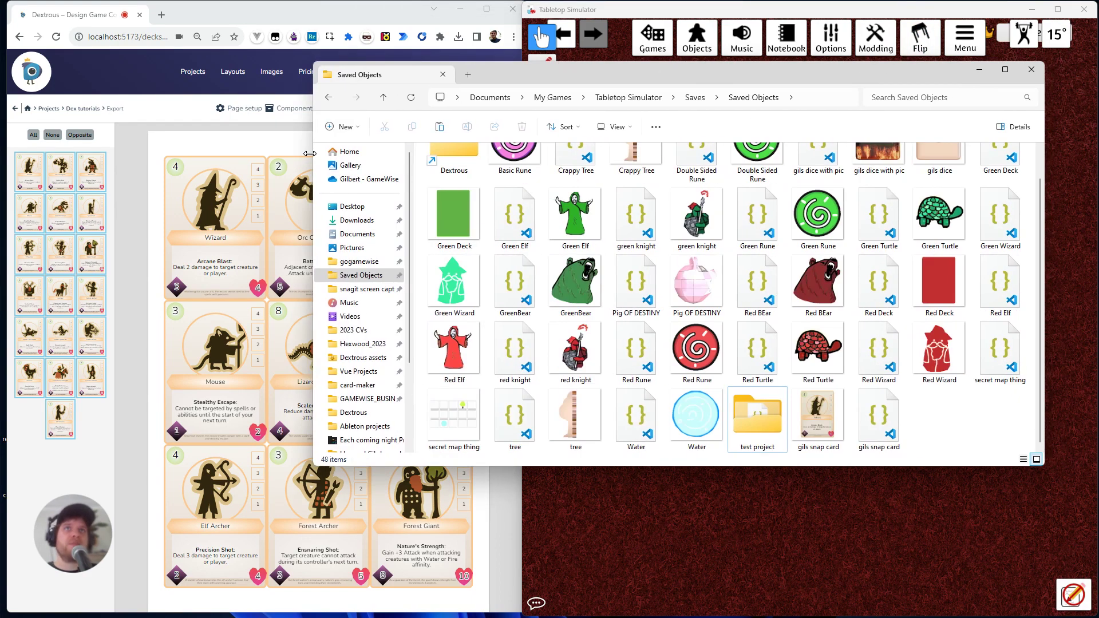
left_click_drag(310, 153, 519, 158)
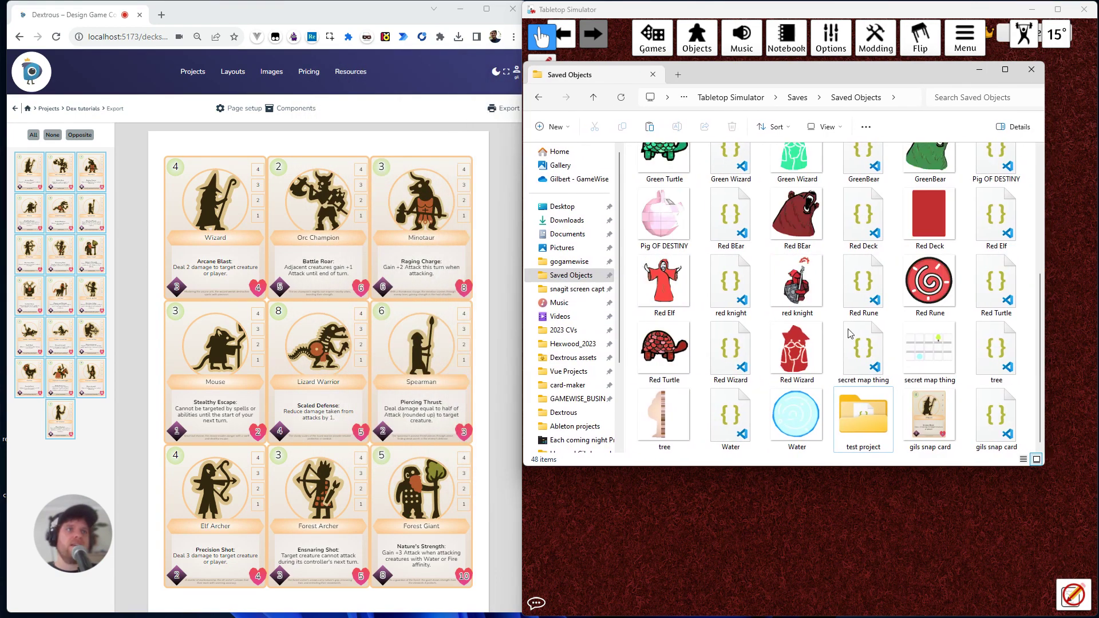
left_click(999, 417)
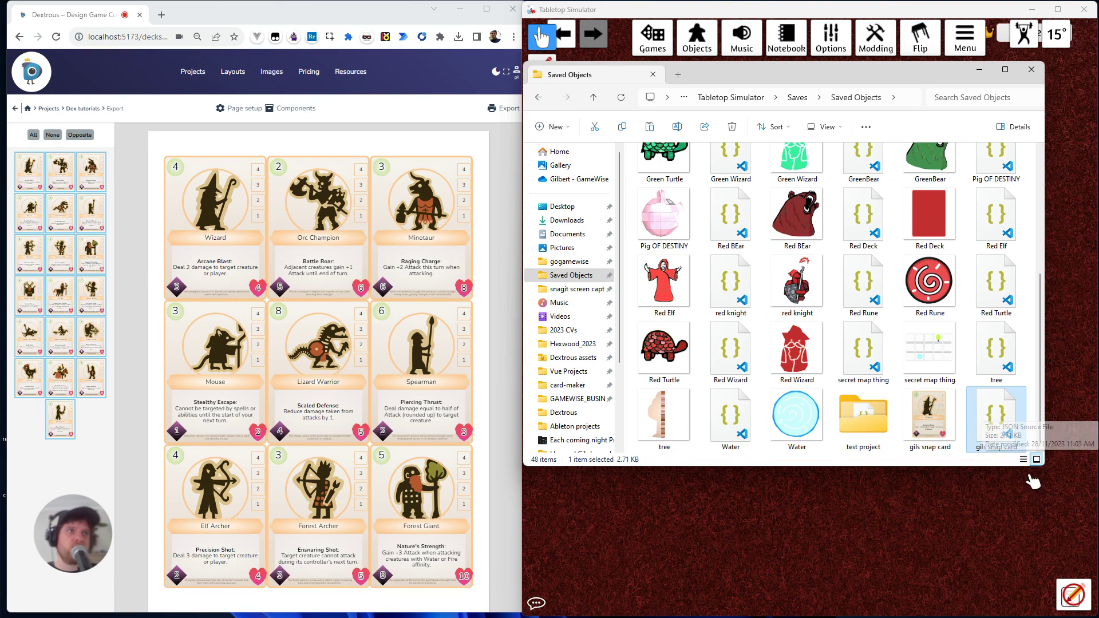
double_click(997, 422)
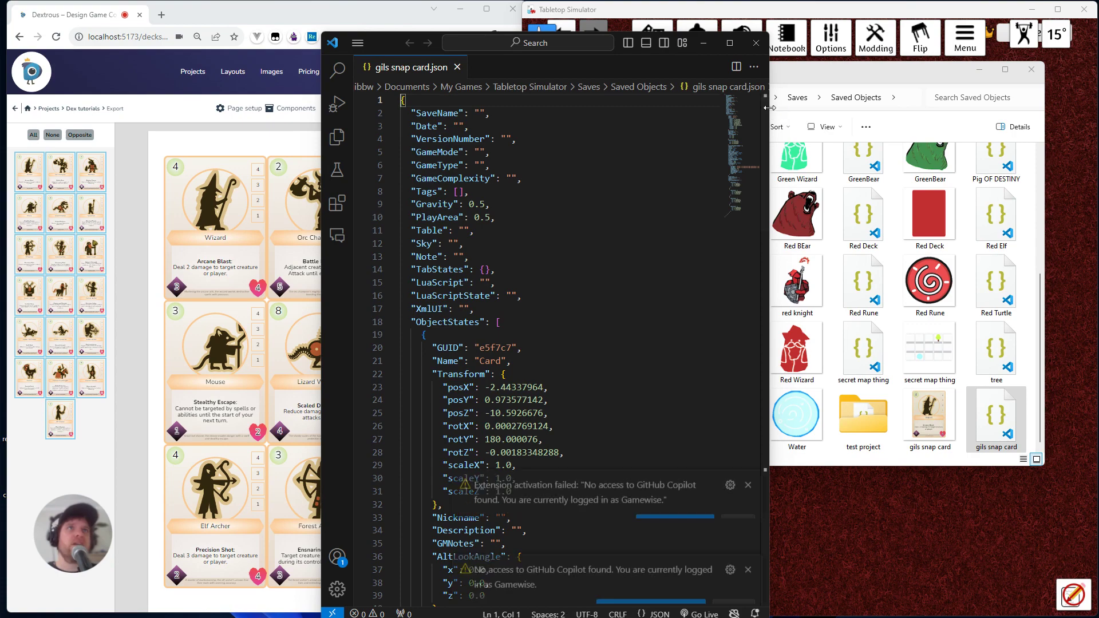
- Dismiss the GitHub Copilot notifications and widen the code editor window on both sides
left_click(748, 454)
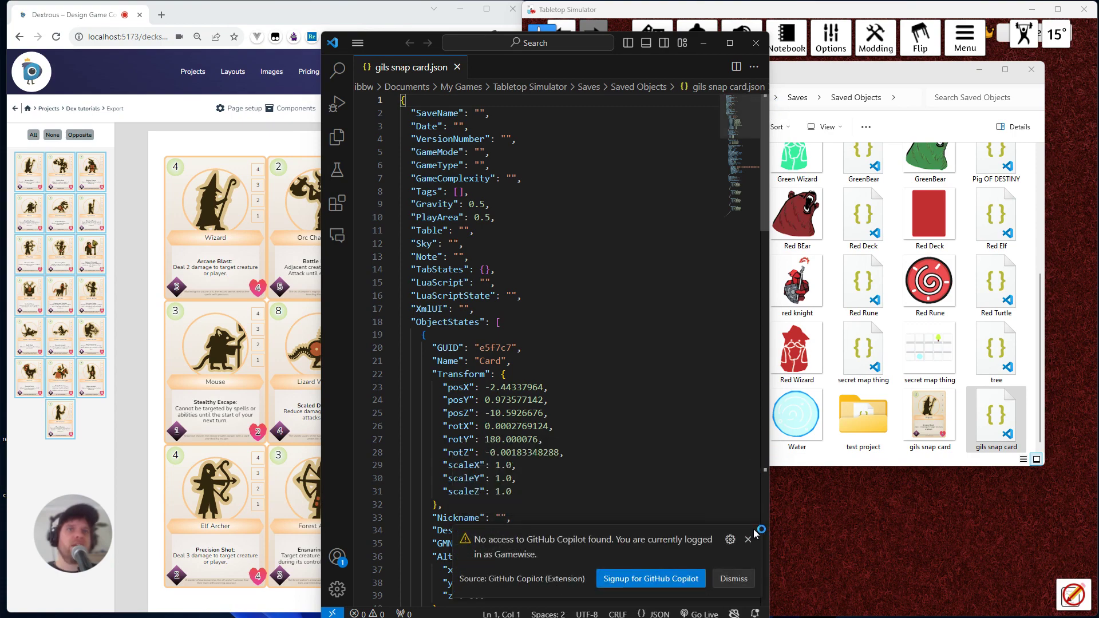
left_click(749, 540)
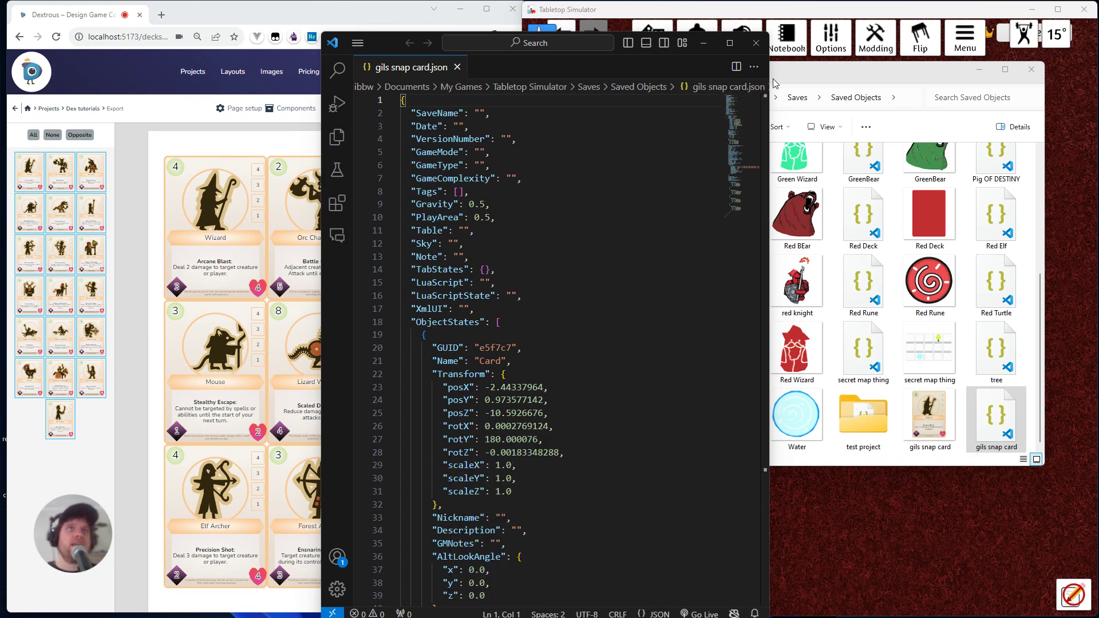
left_click_drag(769, 71, 879, 72)
left_click_drag(324, 125, 128, 127)
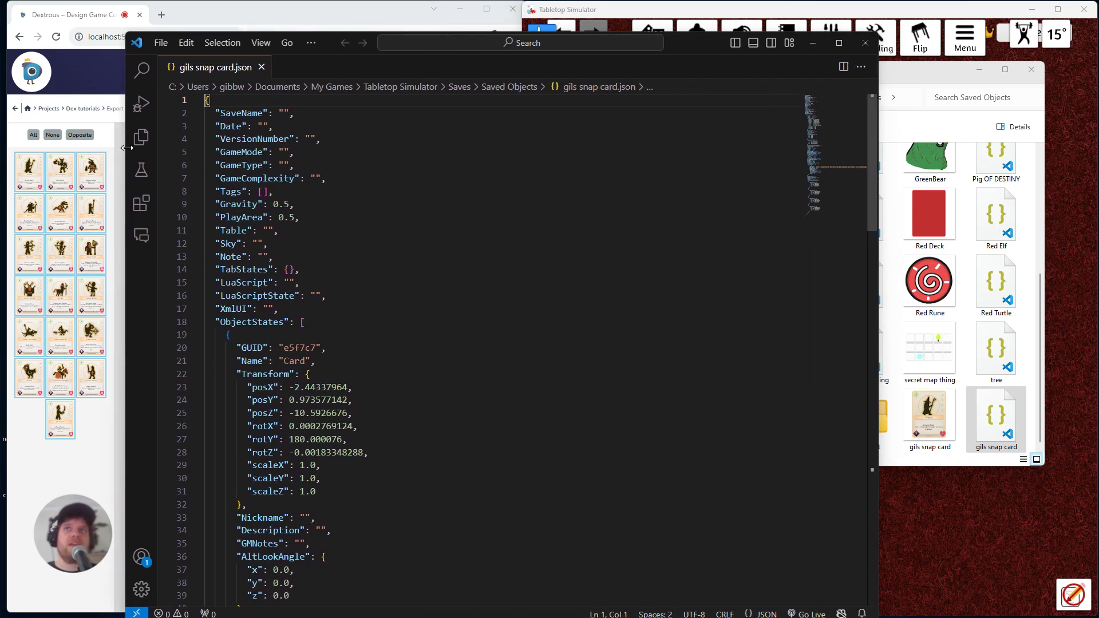
- Read through gils snap card.json from the general card properties down to the AttachedSnapPoints section
left_click_drag(378, 133, 441, 351)
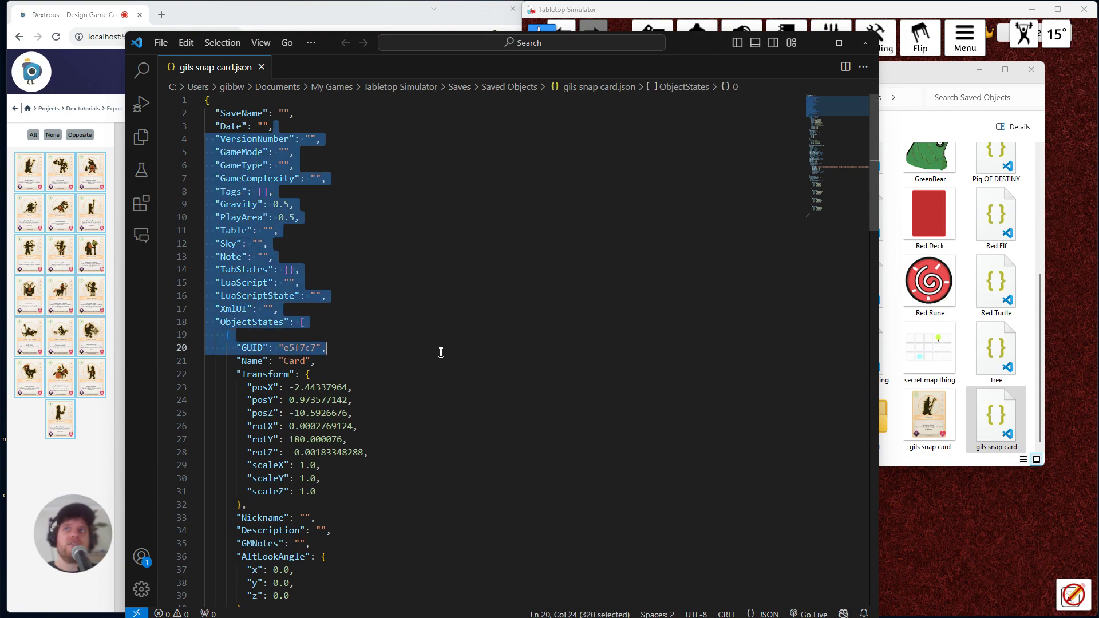
left_click(449, 240)
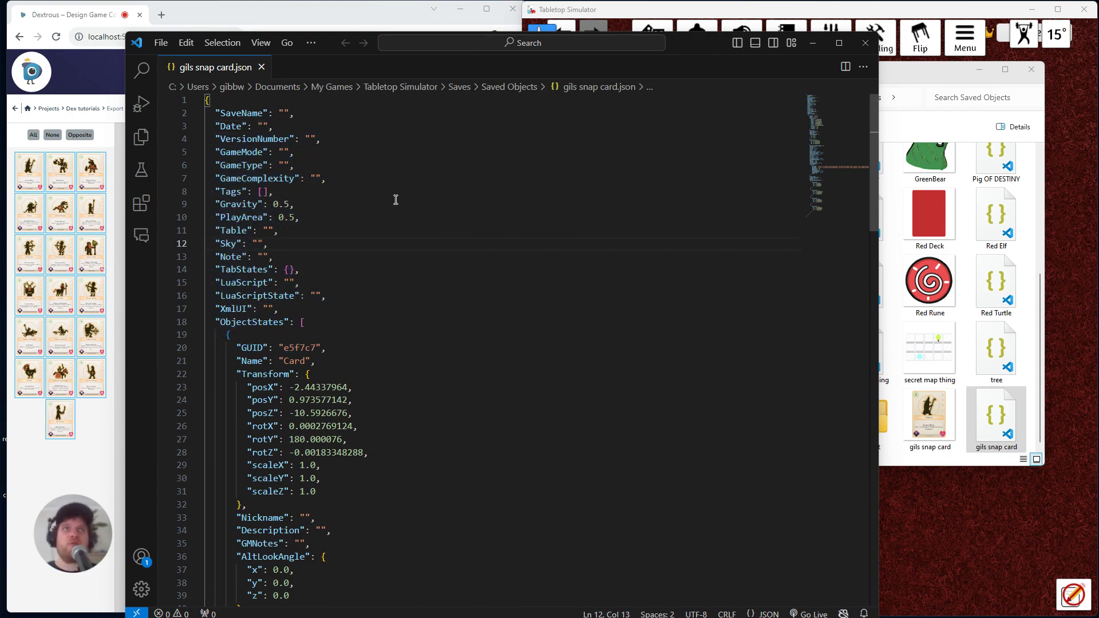
scroll(396, 199, "down", 10)
scroll(396, 200, "up", 10)
scroll(396, 212, "down", 4)
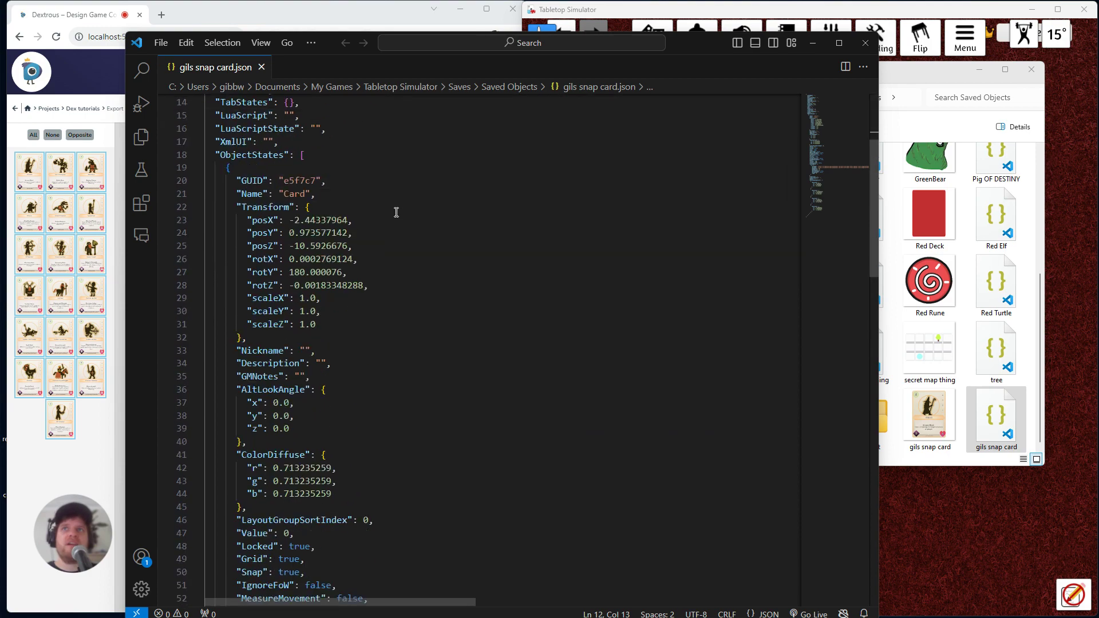
scroll(396, 213, "down", 1)
scroll(316, 180, "down", 5)
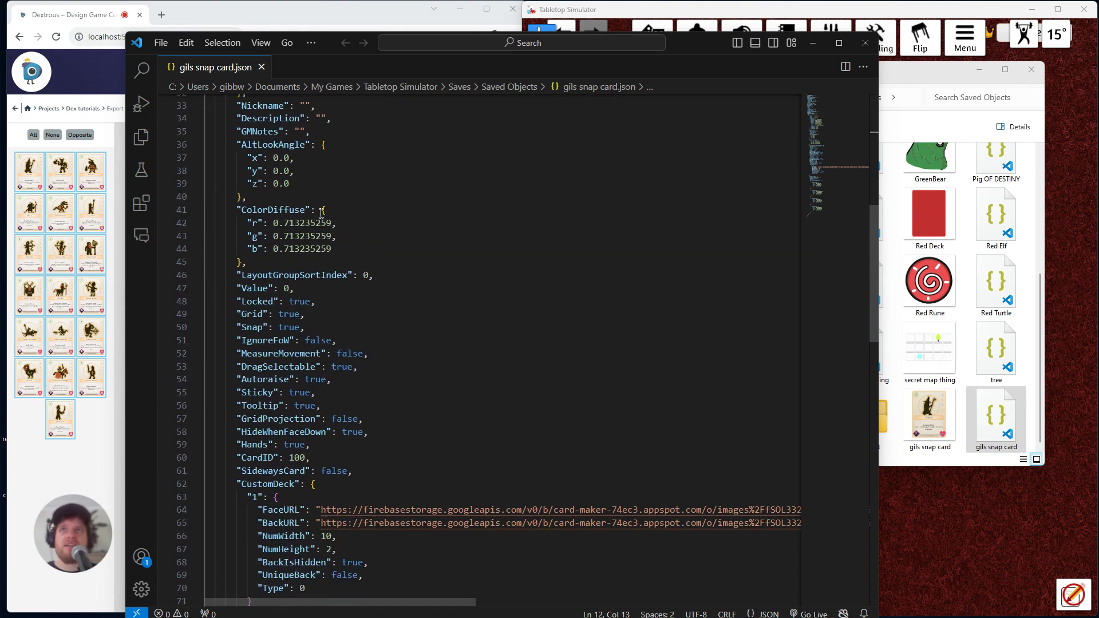
scroll(322, 213, "down", 3)
scroll(317, 210, "up", 10)
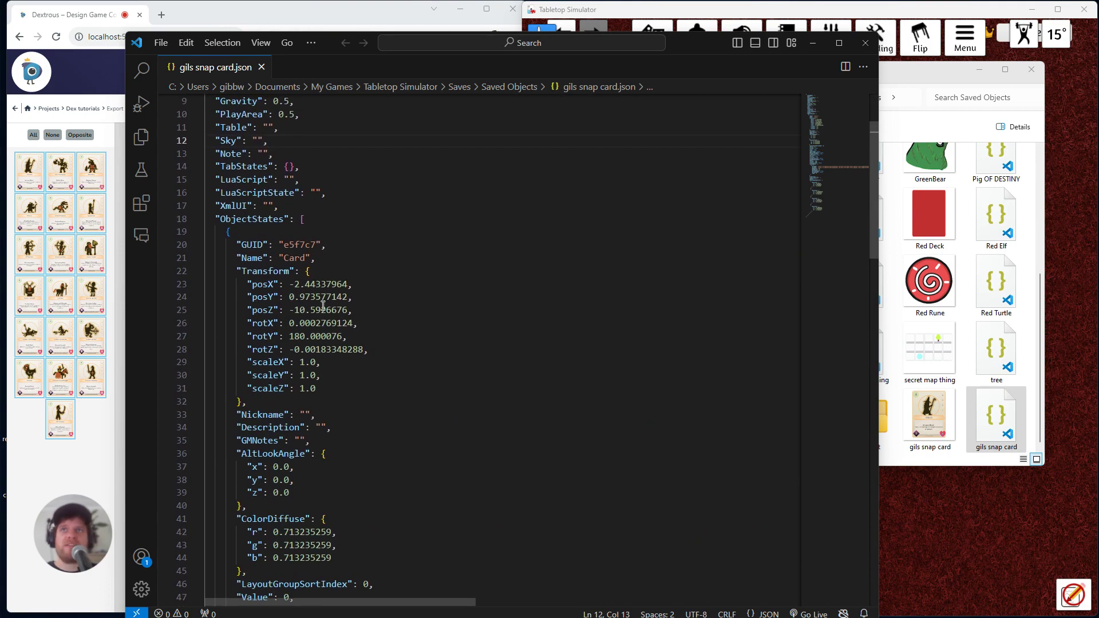
scroll(302, 212, "up", 3)
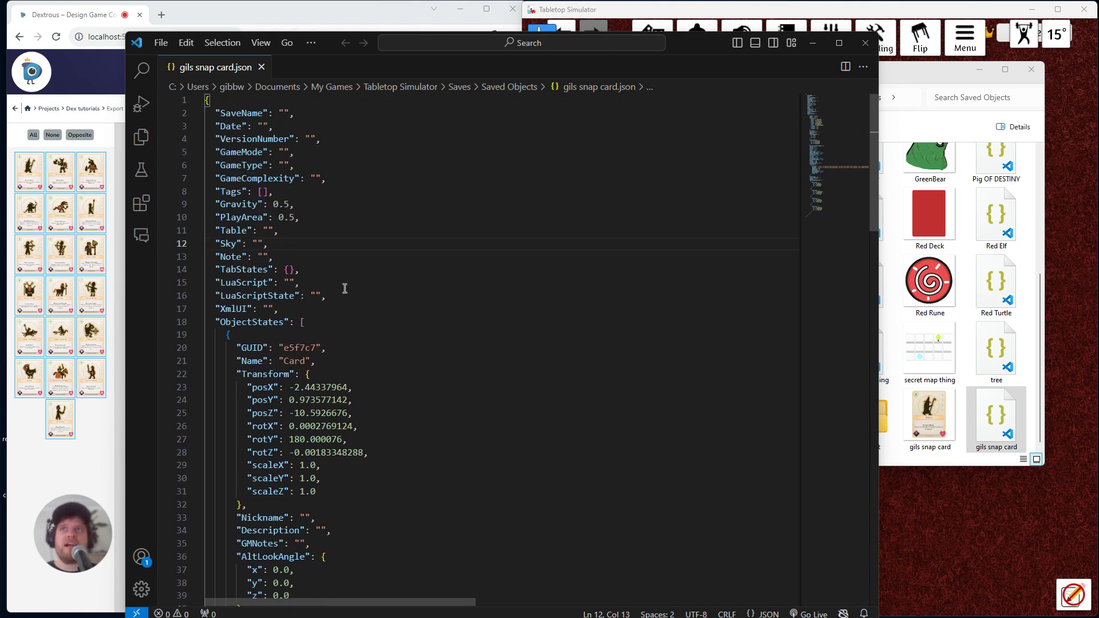
scroll(345, 288, "down", 17)
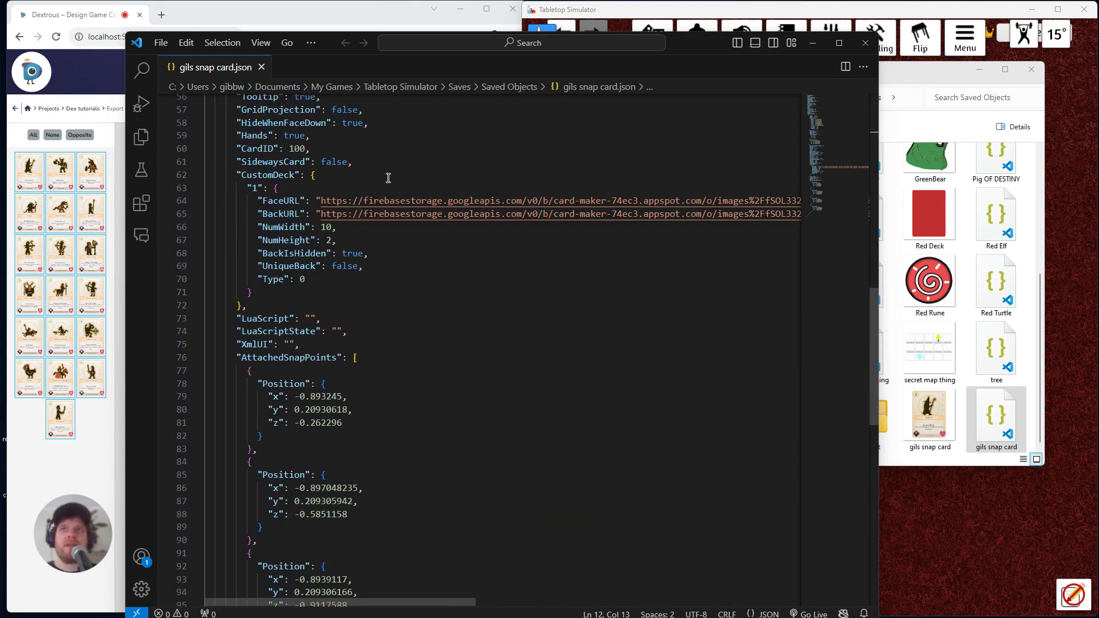
scroll(359, 335, "down", 5)
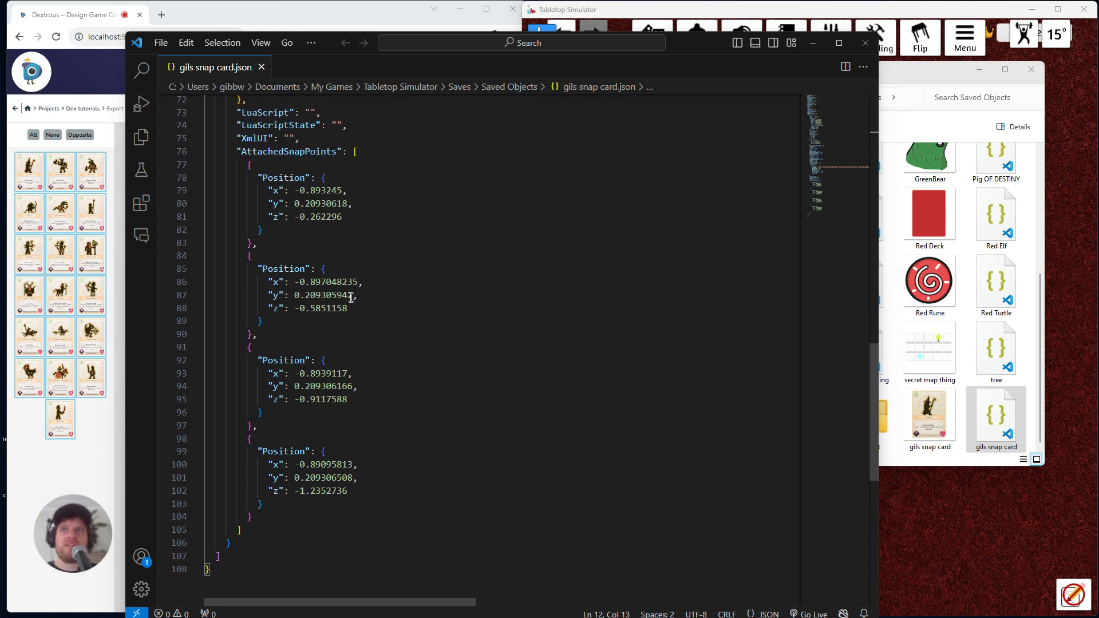
- Examine the position entries of the AttachedSnapPoints array and locate where the array opens and closes
left_click_drag(235, 151, 267, 229)
left_click_drag(240, 164, 280, 425)
left_click(416, 194)
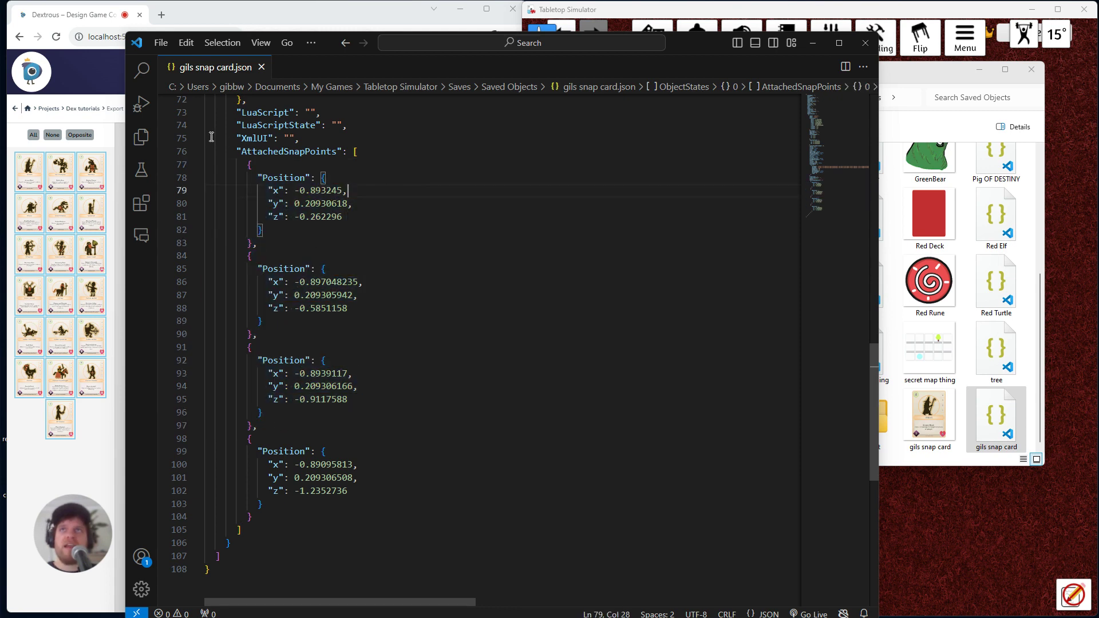
left_click_drag(237, 151, 353, 152)
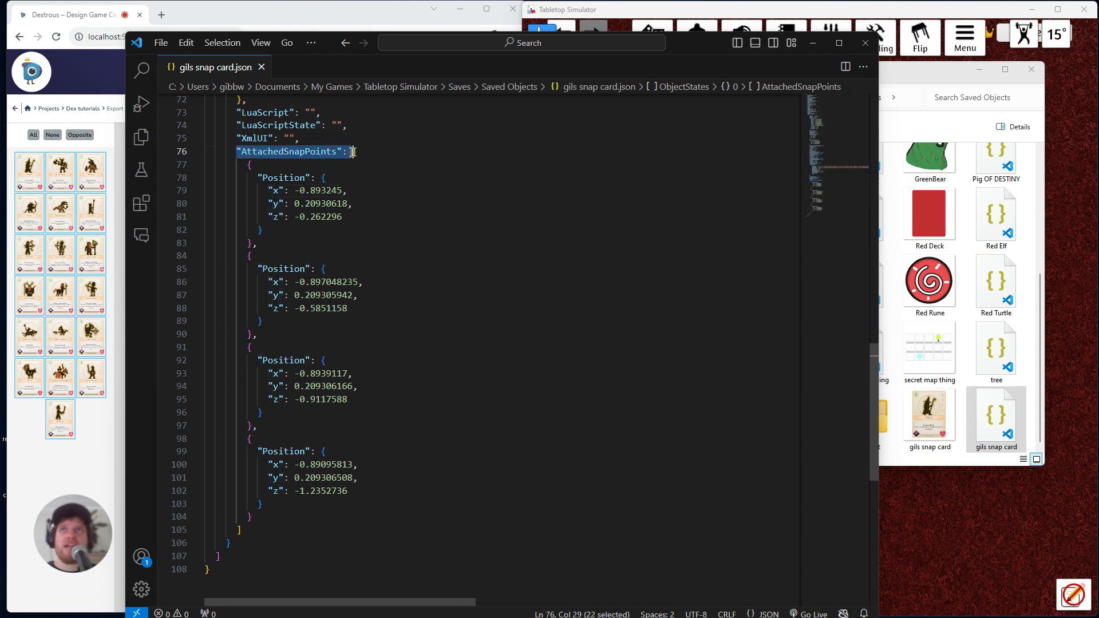
left_click(240, 533)
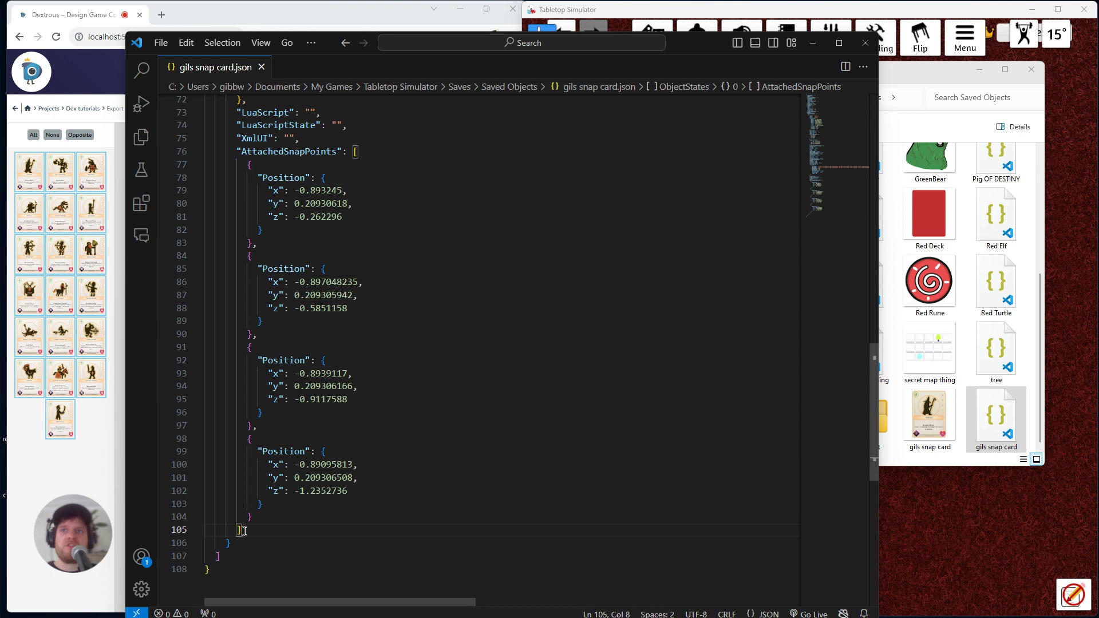
left_click_drag(245, 531, 238, 477)
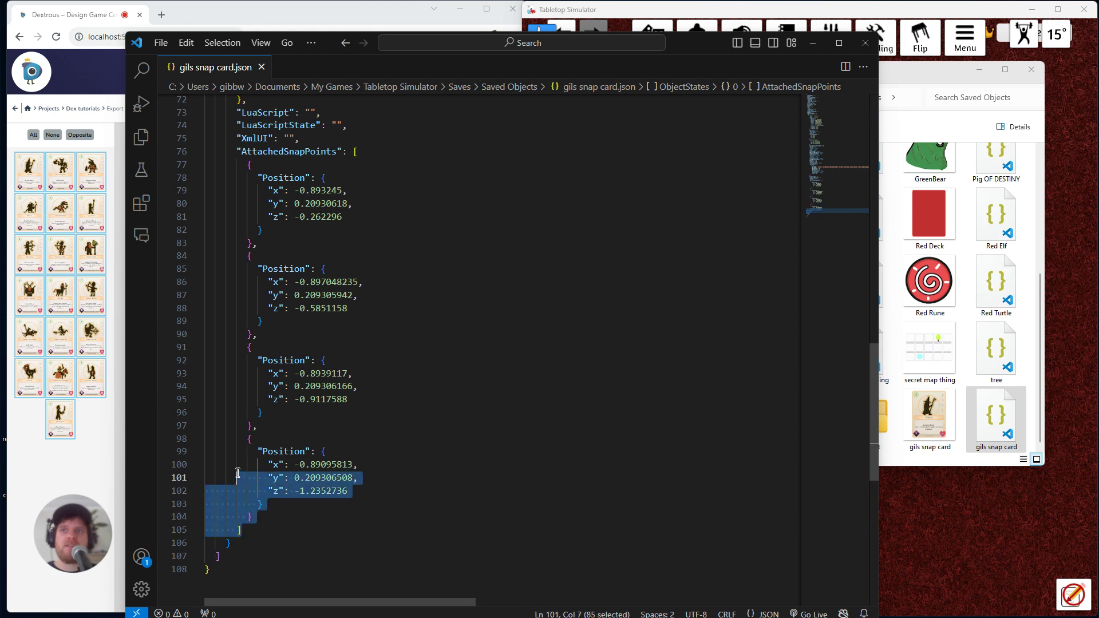
- Copy the entire AttachedSnapPoints block from its property name through the closing square bracket
left_click(240, 153)
left_click_drag(232, 150, 270, 188)
left_click(246, 163)
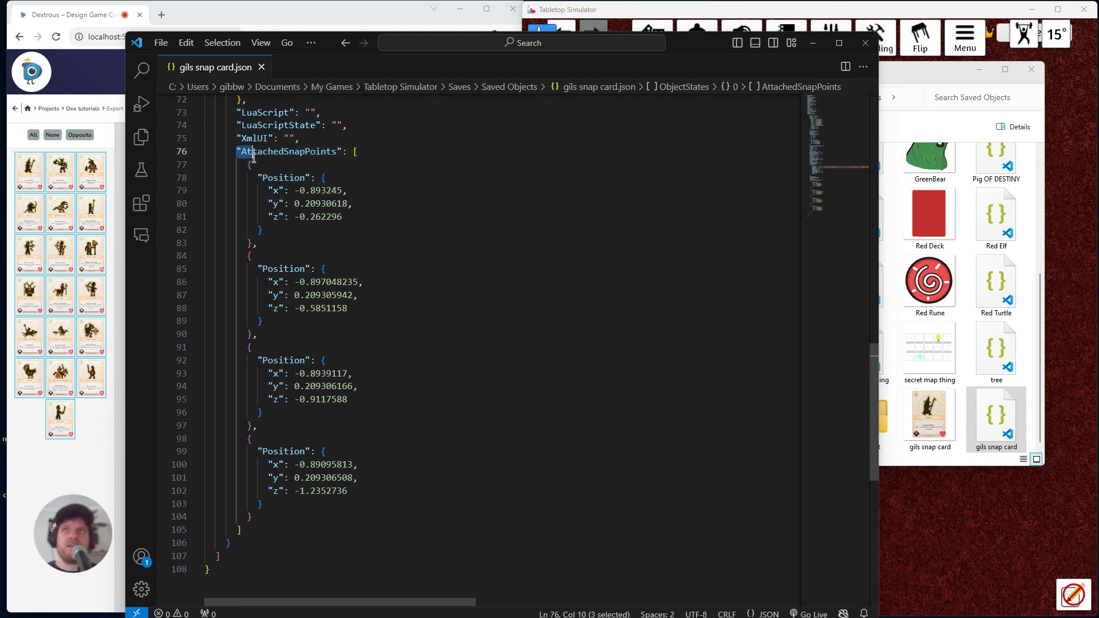
left_click_drag(238, 152, 245, 535)
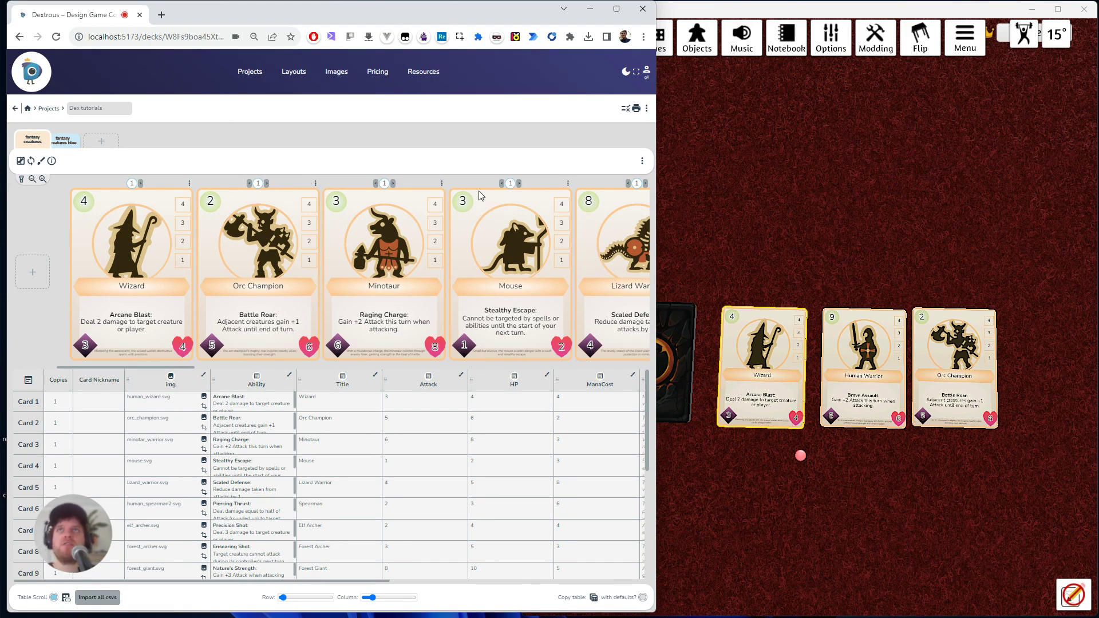
- Switch to Dextrous, paste the AttachedSnapPoints block into the fantasy creatures component's TTS custom data, and reopen the component settings to check it
left_click(643, 163)
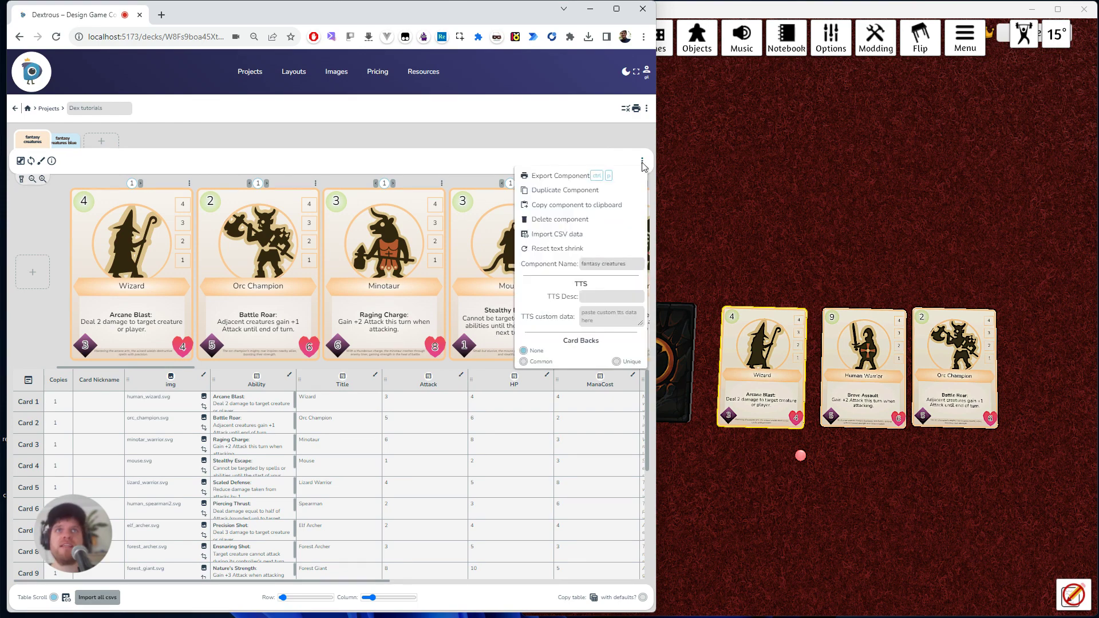
left_click(594, 320)
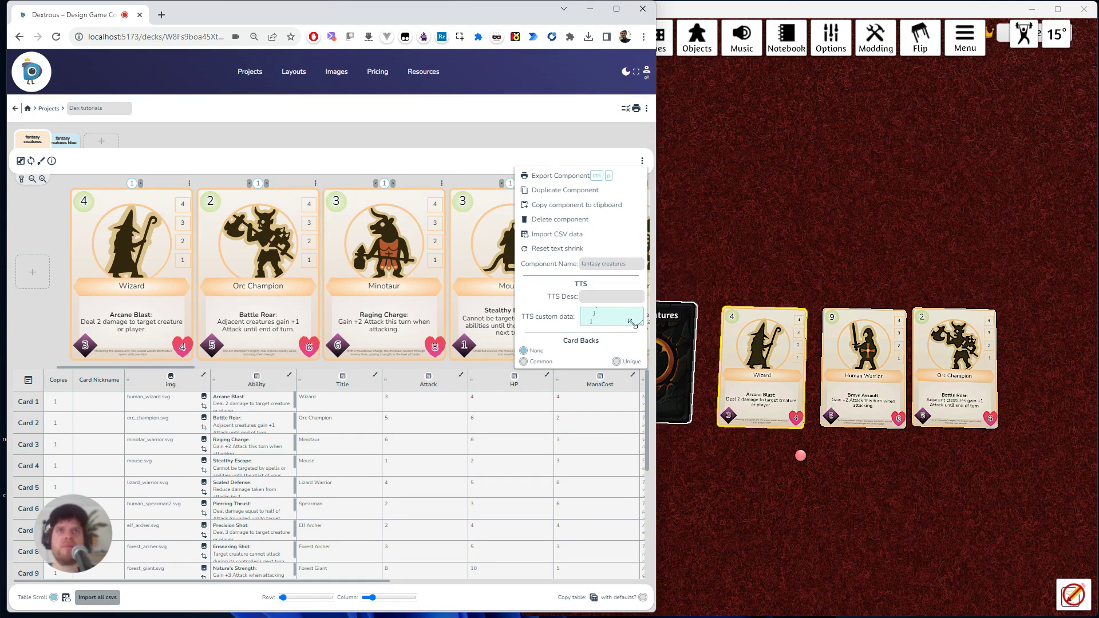
left_click(470, 168)
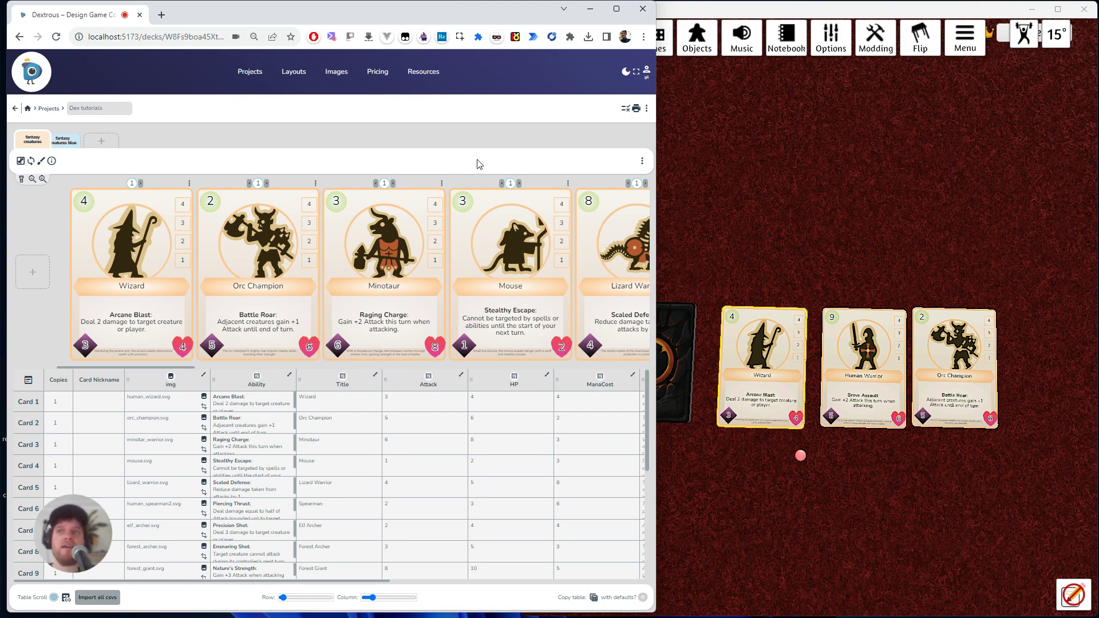
left_click(642, 164)
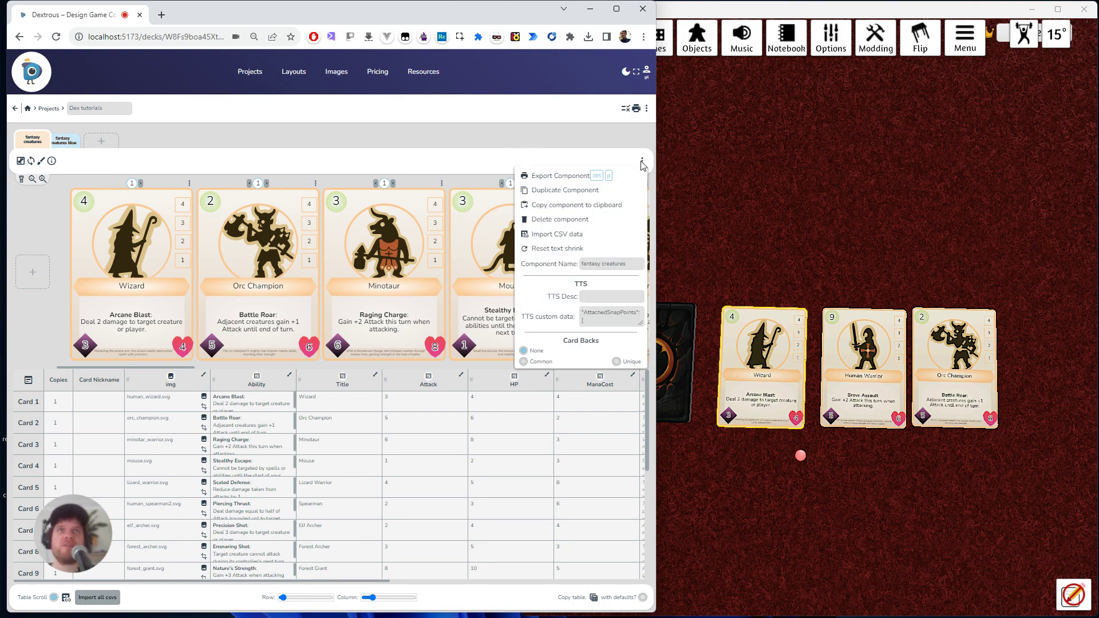
- Export the fantasy creatures component as a Tabletop Simulator file
left_click(583, 178)
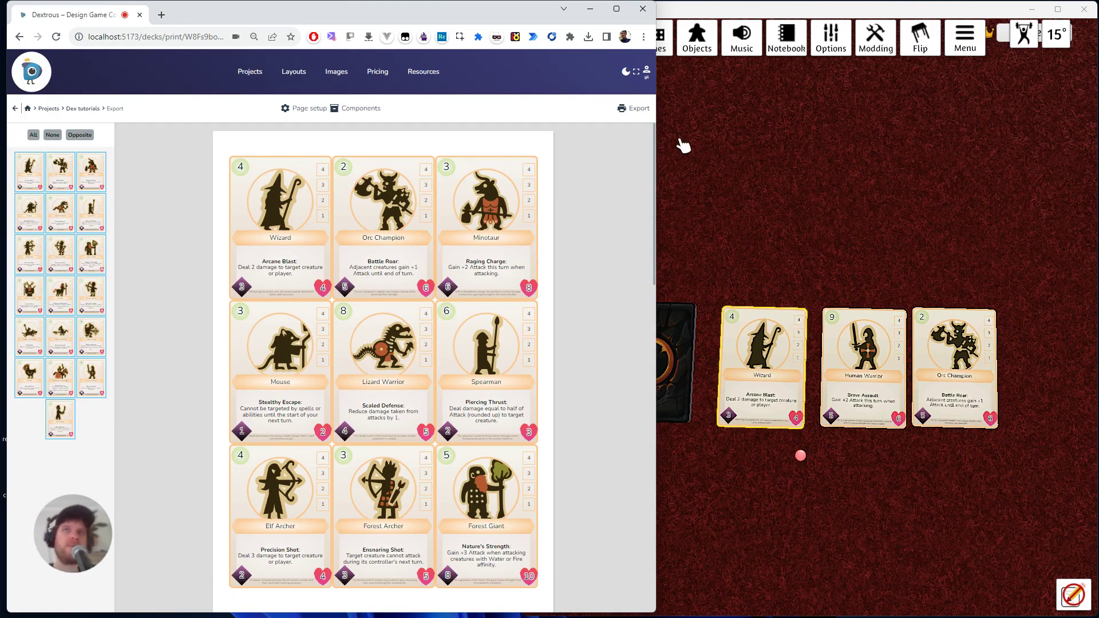
left_click(648, 114)
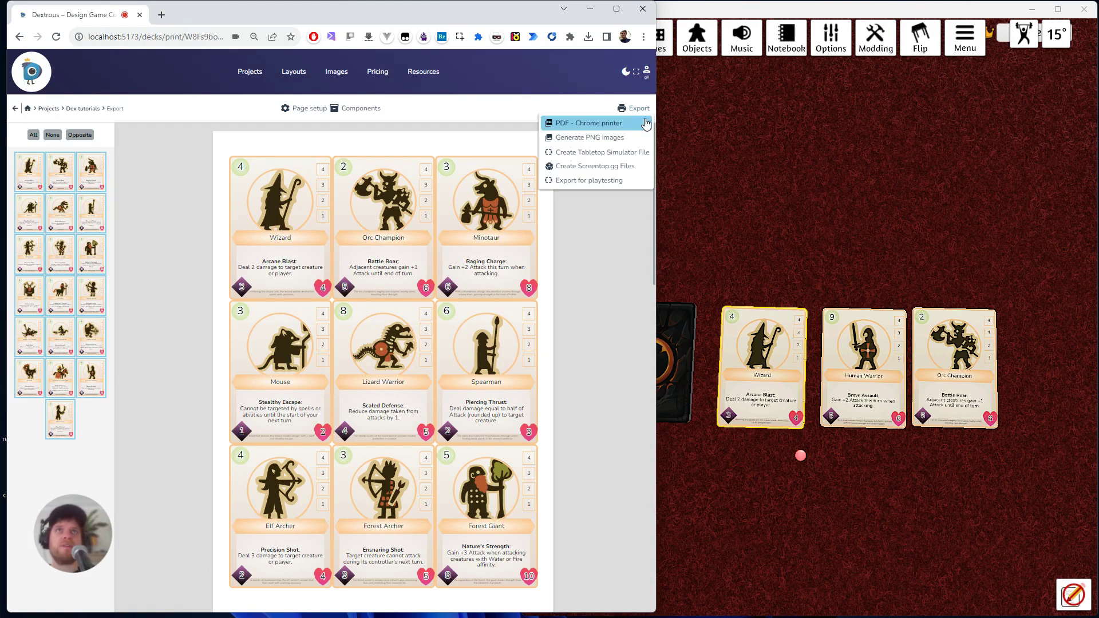
left_click(617, 153)
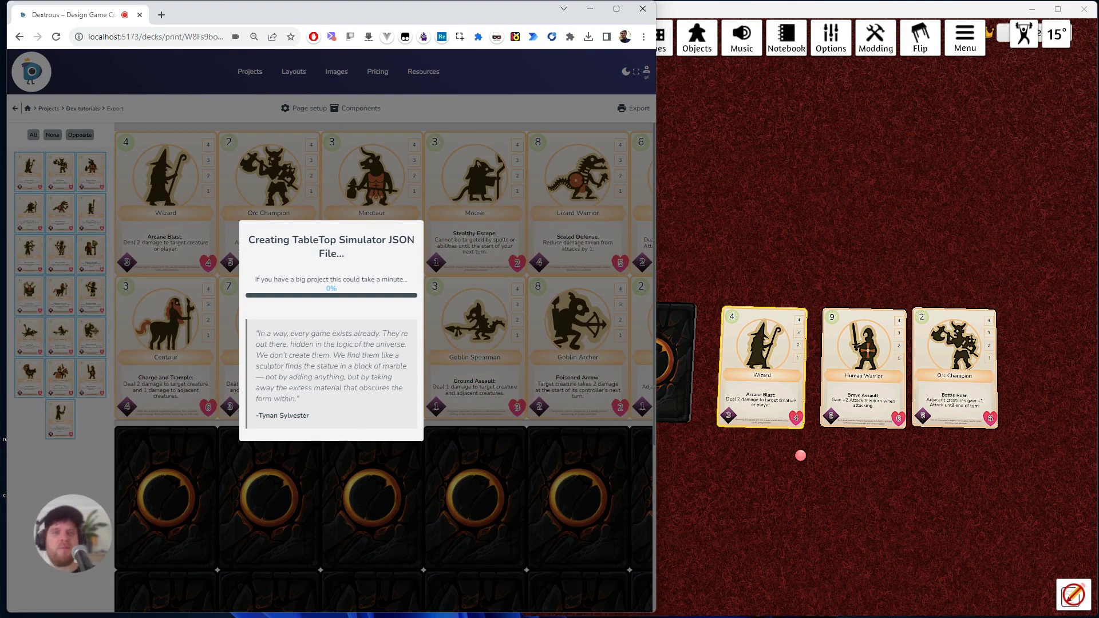
left_click(351, 345)
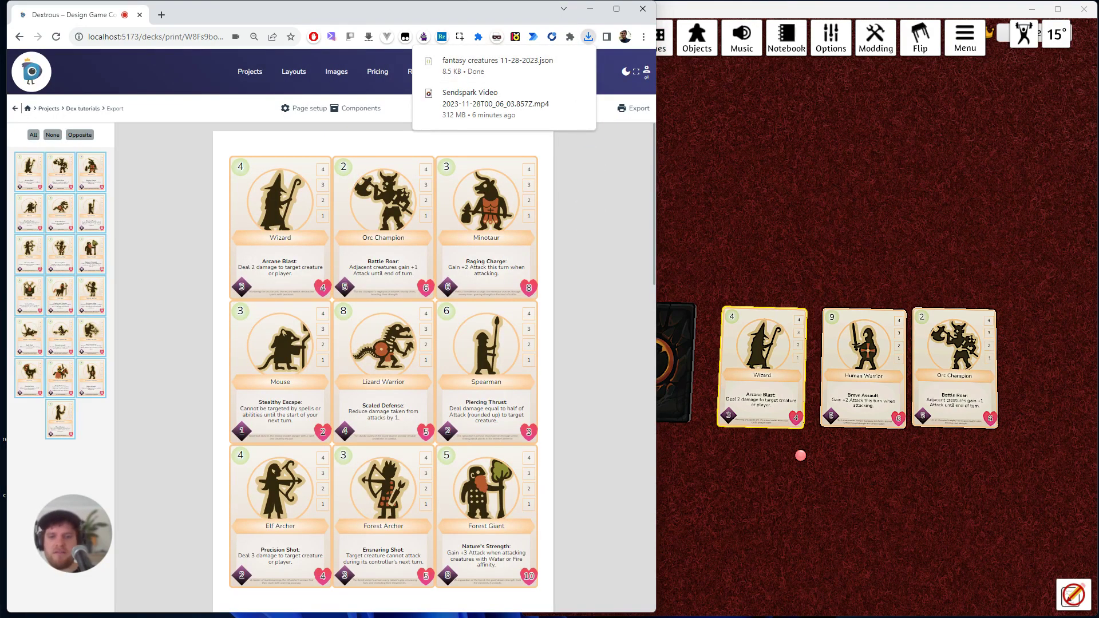
- Copy the downloaded fantasy creatures 11-28-2023.json into the test project folder inside Tabletop Simulator's Saved Objects
key("alt+Tab")
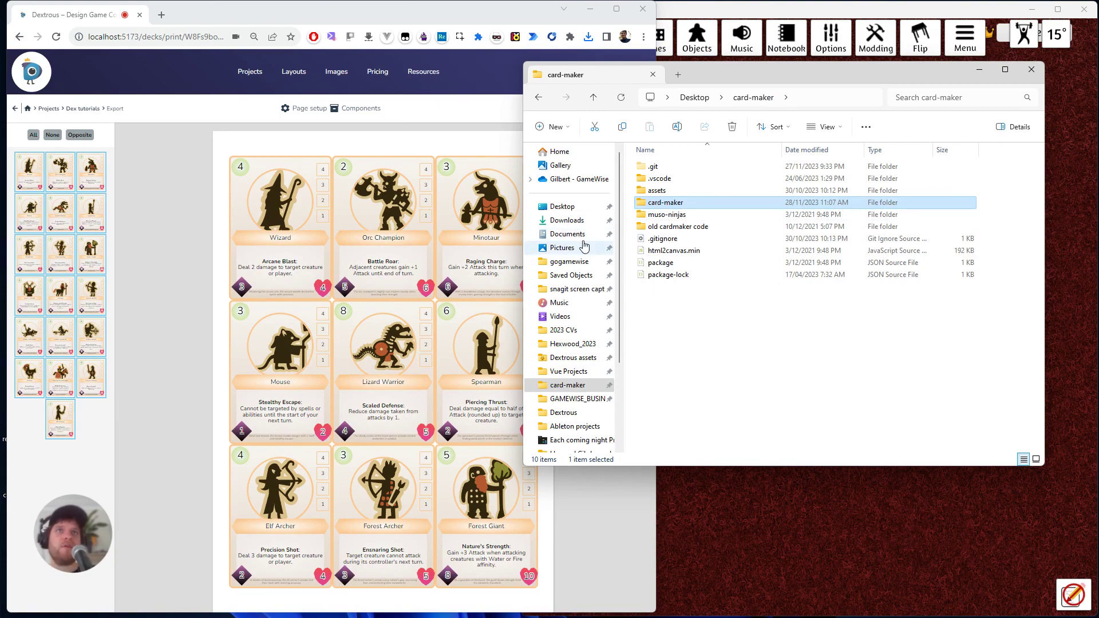
left_click(576, 276)
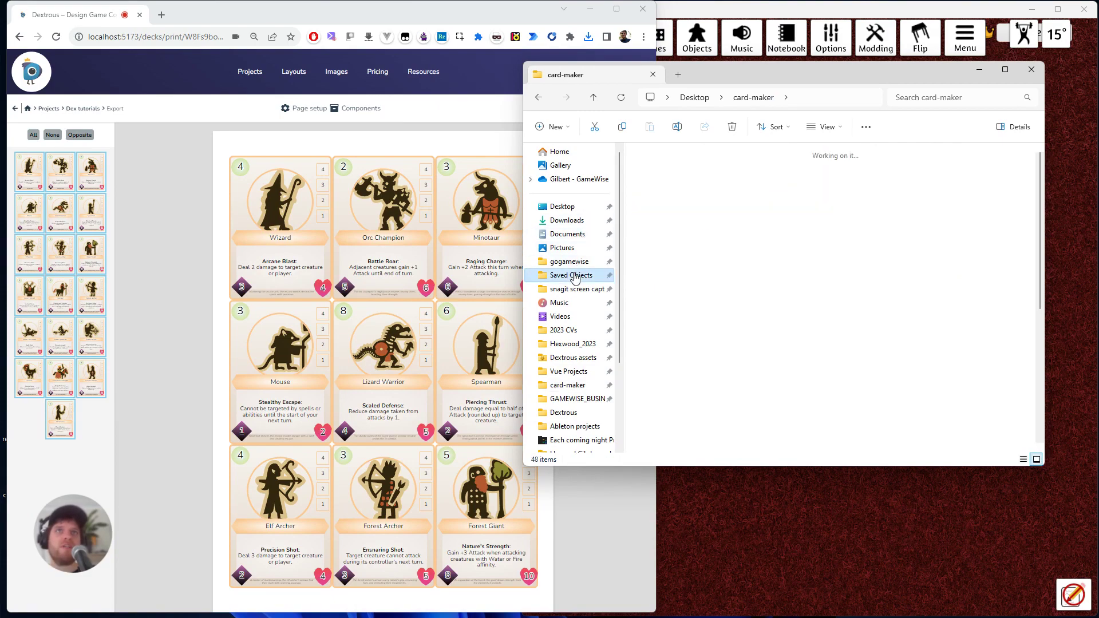
double_click(739, 183)
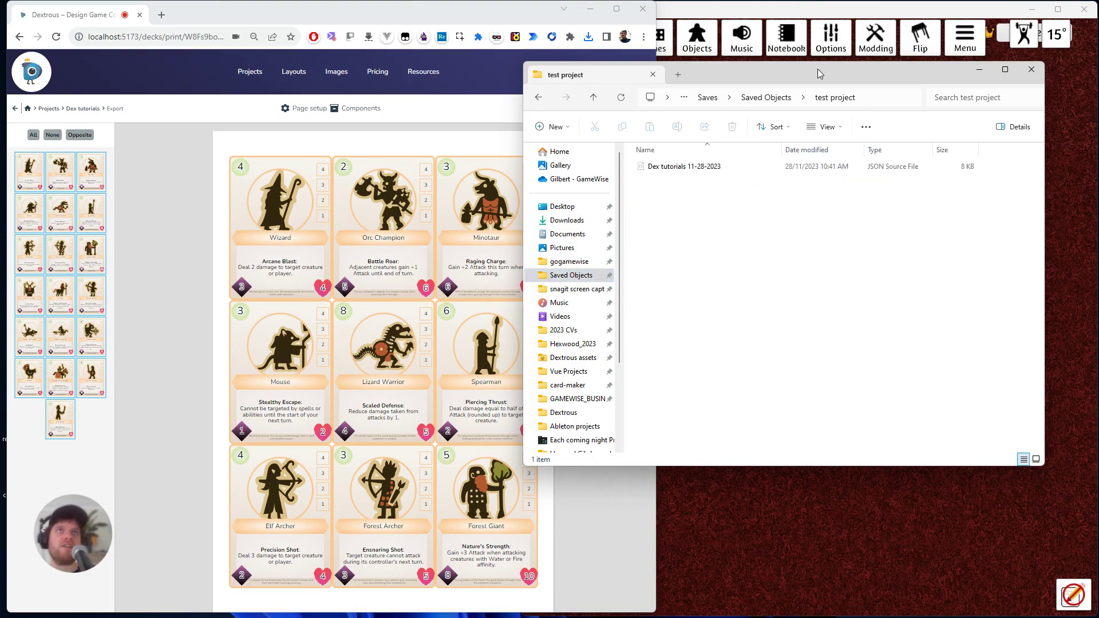
left_click_drag(819, 73, 847, 169)
left_click(588, 37)
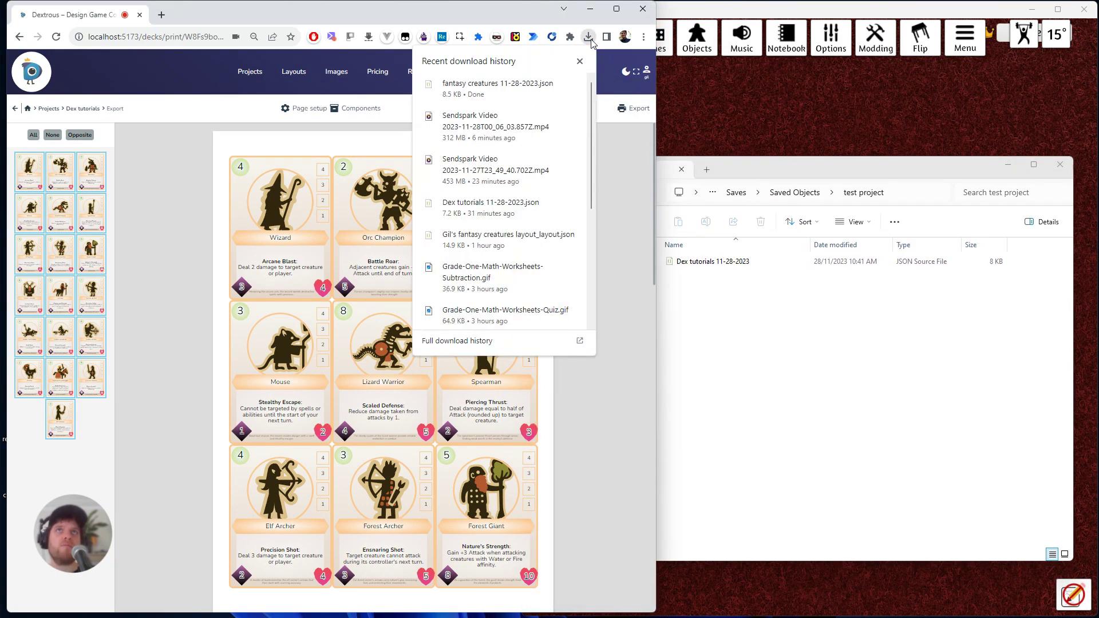
left_click_drag(506, 86, 757, 329)
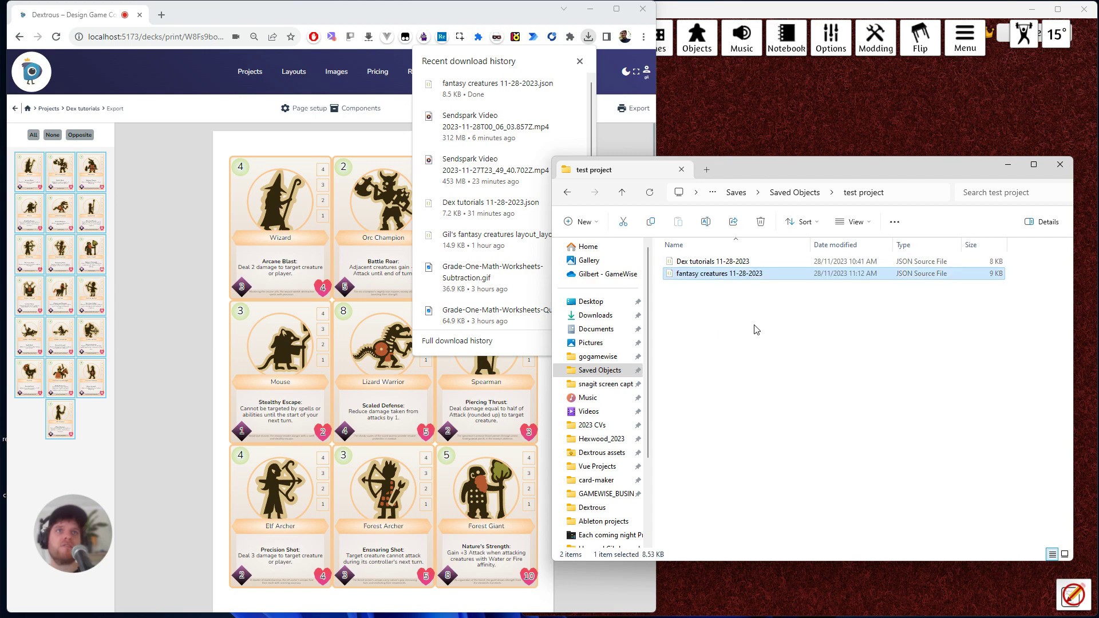
left_click(1011, 166)
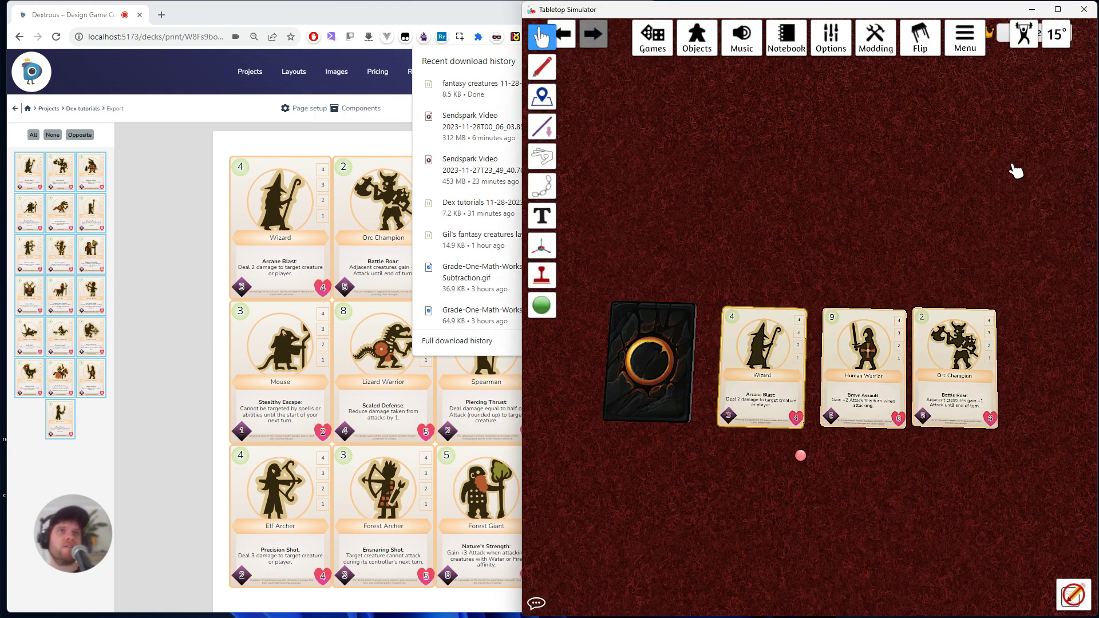
- In Tabletop Simulator, spawn the fantasy creatures saved object from the test project folder onto the table above the existing cards
left_click(710, 46)
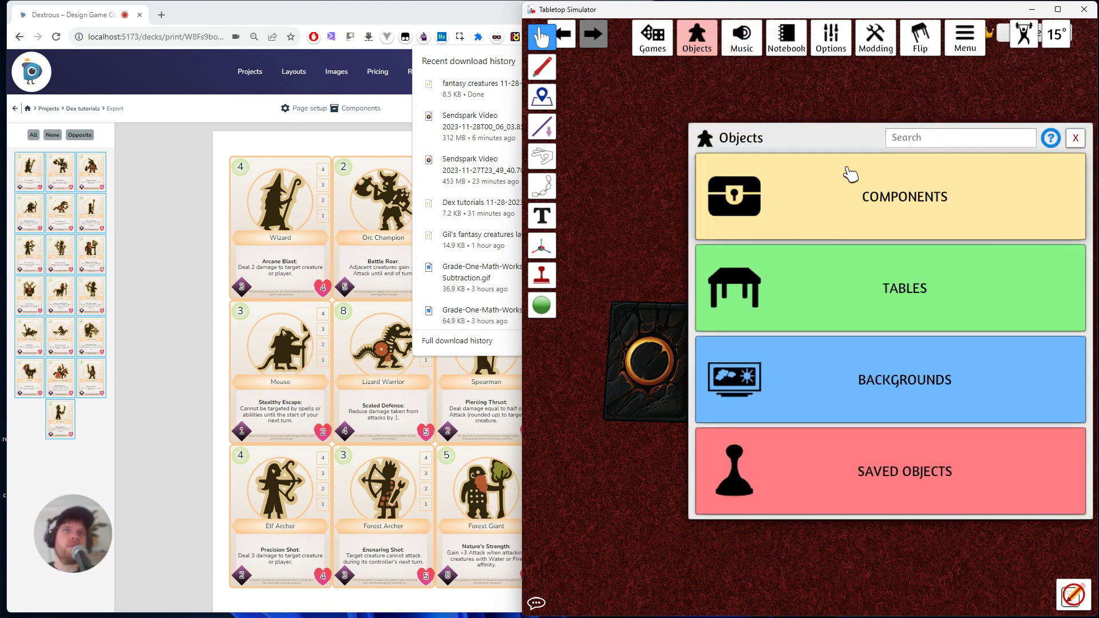
left_click(928, 492)
left_click(802, 214)
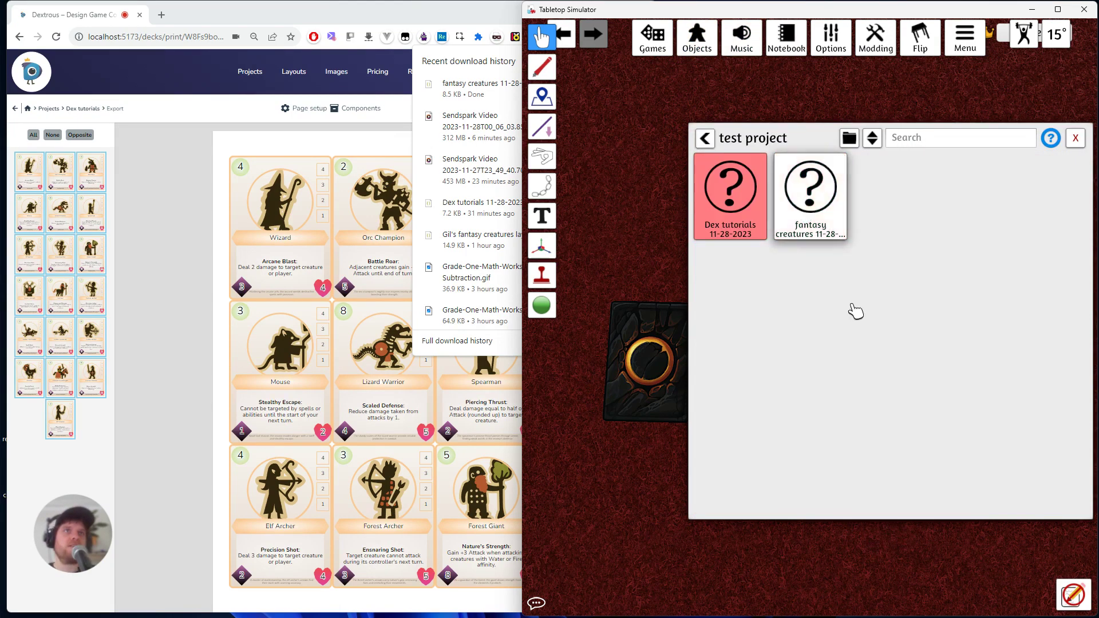
left_click(810, 200)
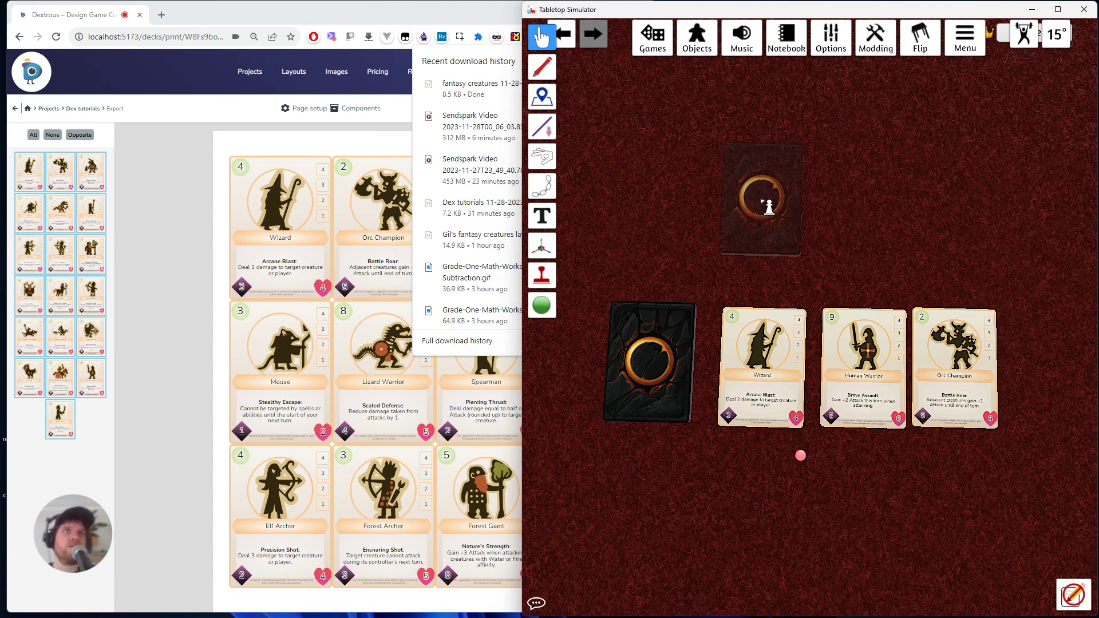
left_click(768, 207)
right_click(940, 220)
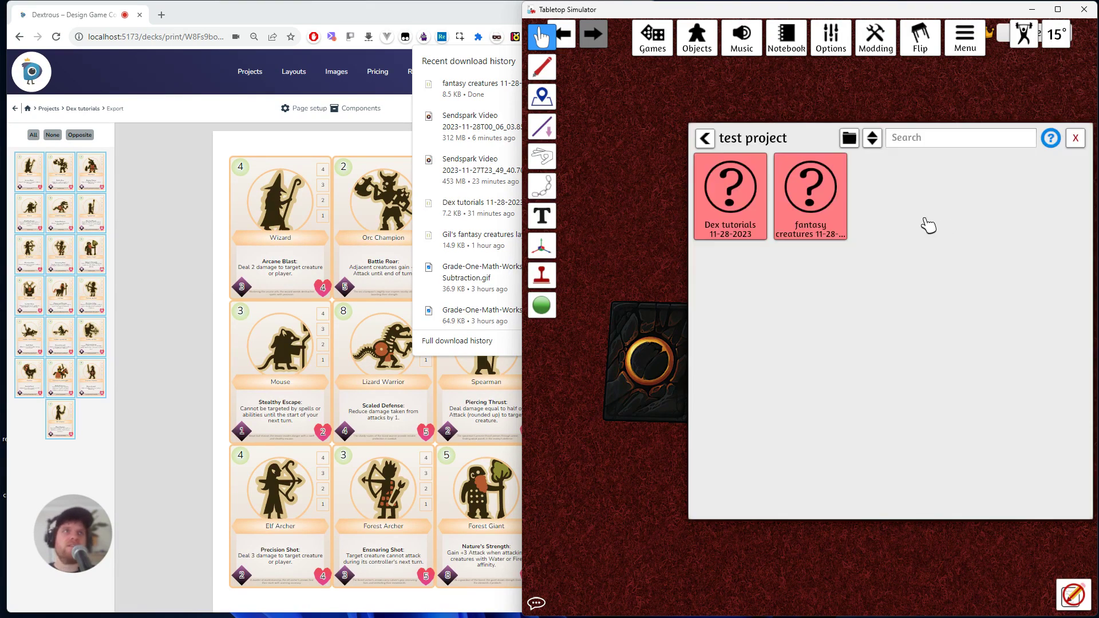
left_click(1075, 135)
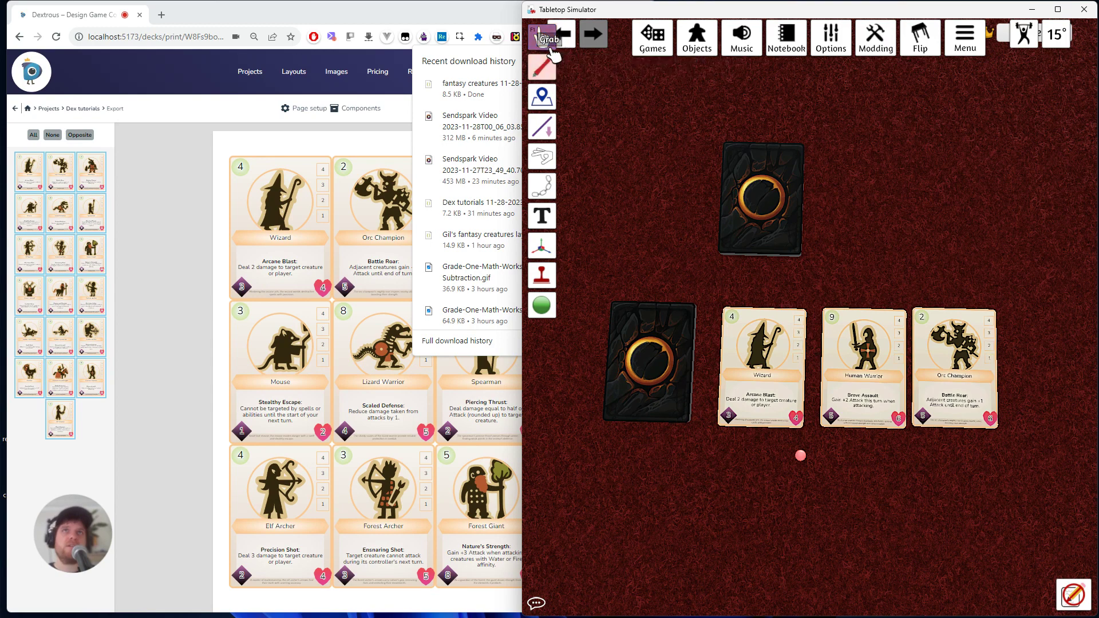
- Clear the old deck, Human Warrior and Orc Champion cards off the table, and undo the removal of the original Wizard card
left_click_drag(611, 293, 1042, 431)
key("Delete")
key("ctrl+z")
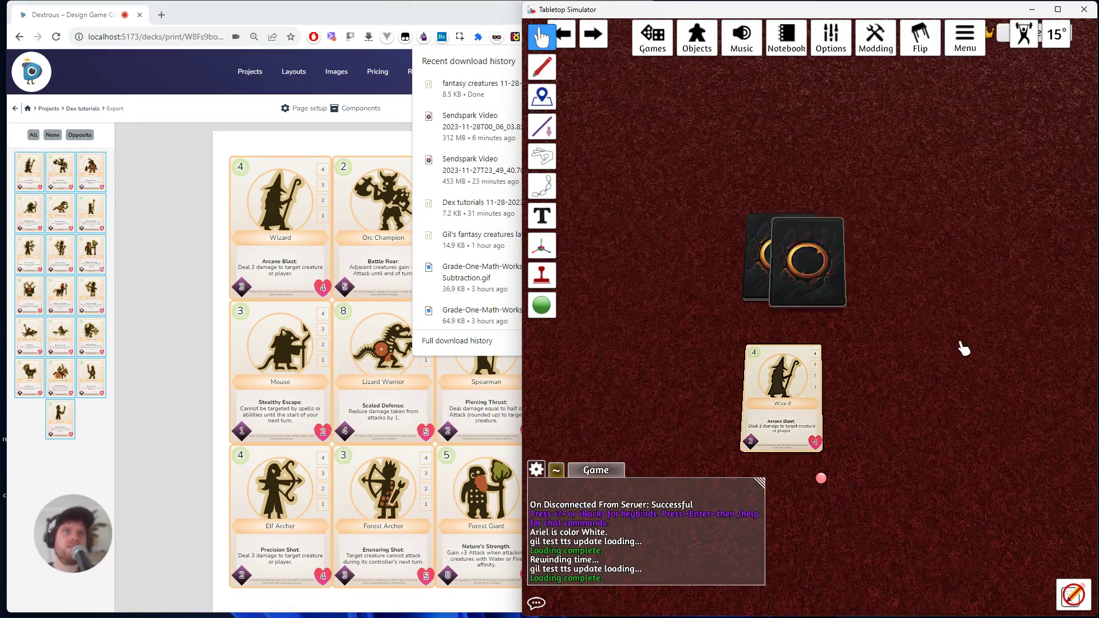
- Deal two cards from the new deck face up beside the original Wizard, check their snap points, and return to the Grab tool
left_click_drag(964, 348, 894, 383)
key("f")
left_click_drag(780, 258, 1025, 372)
key("f")
left_click(541, 305)
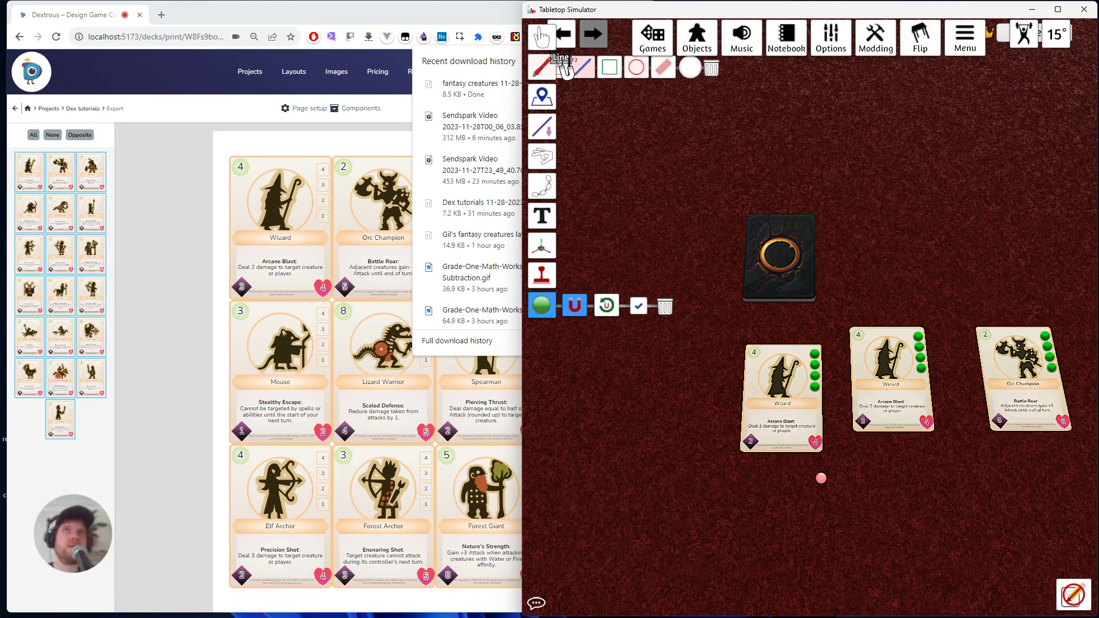
left_click(542, 37)
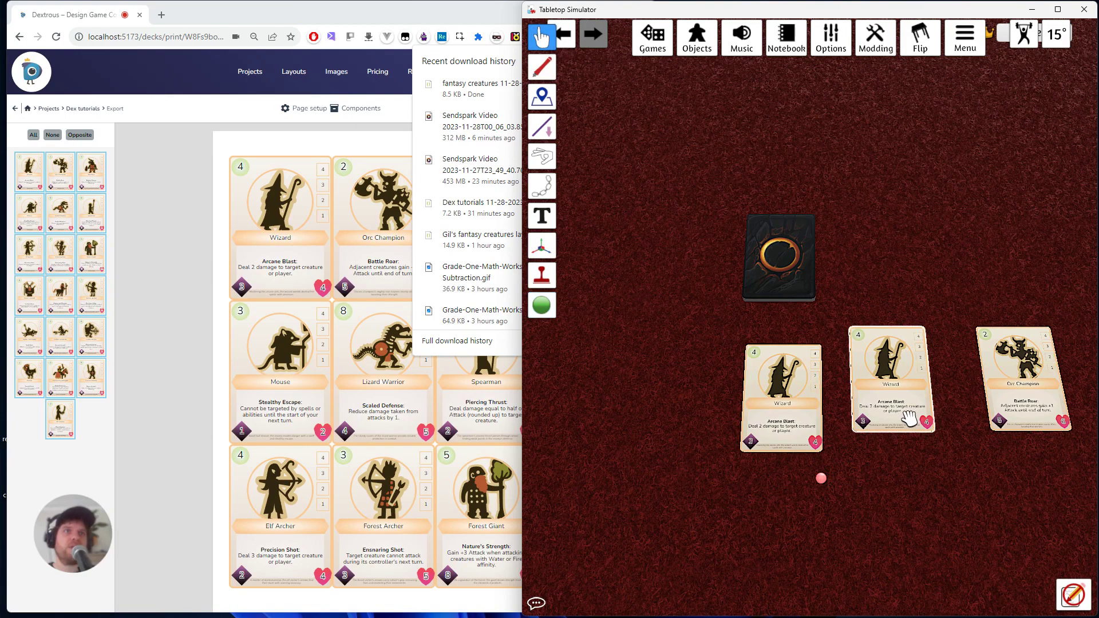
- Draw another face-down card beside the new deck and place the red token on the original Wizard card's 4 slot
key("d")
left_click_drag(712, 273, 782, 266)
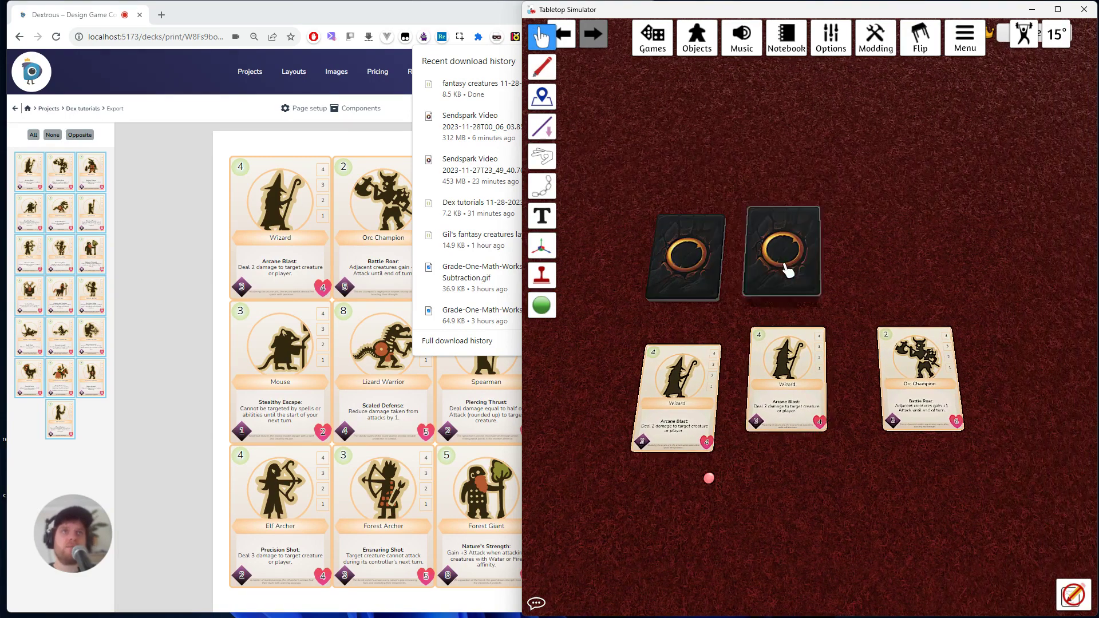
left_click_drag(710, 479, 726, 358)
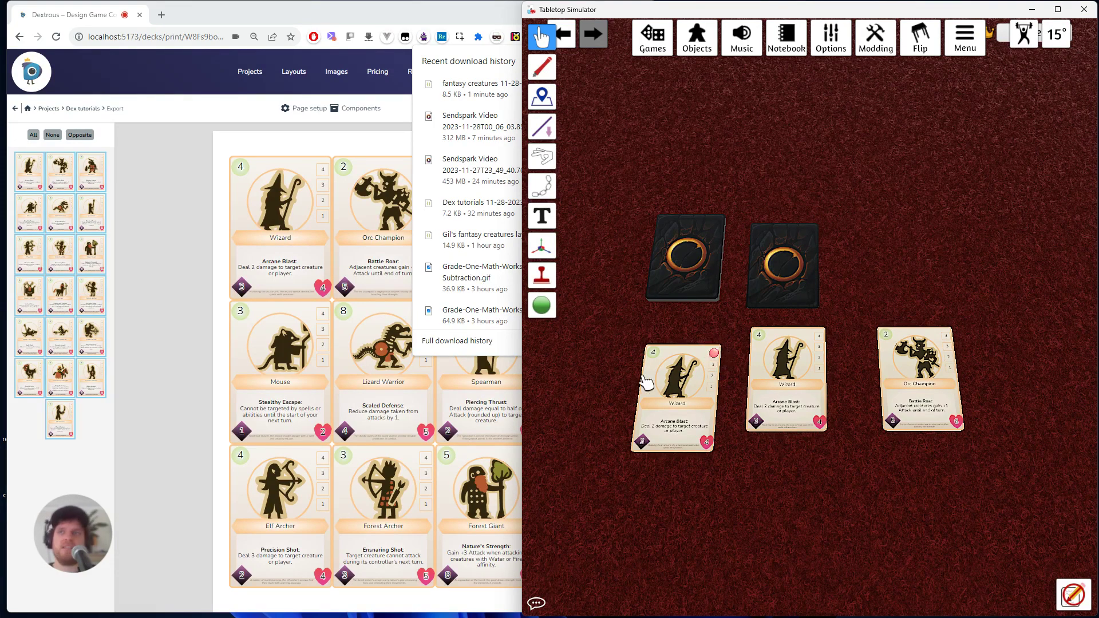